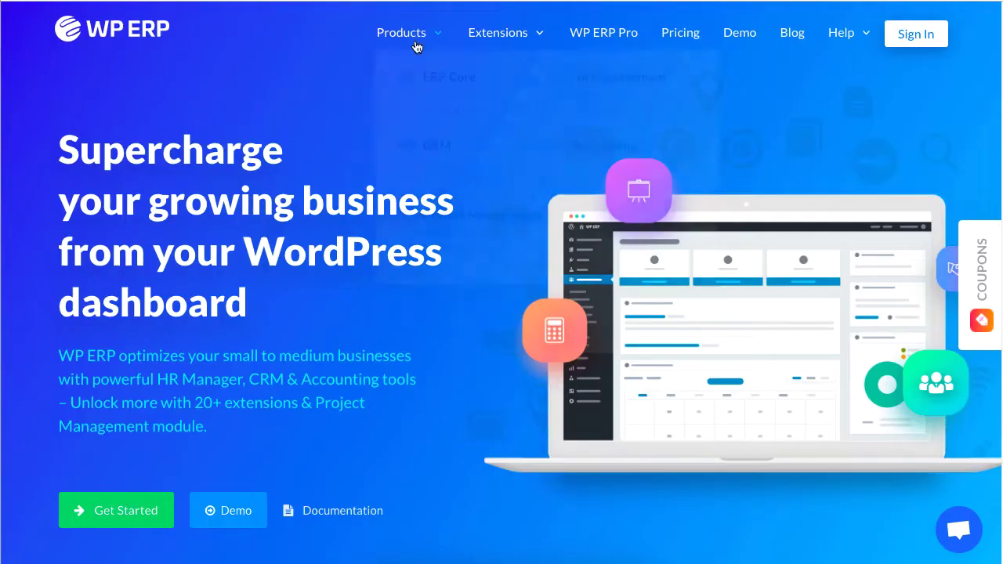
- Navigate to WP ERP HR > People > Org Chart to view All Teams
mouse_move(420, 34)
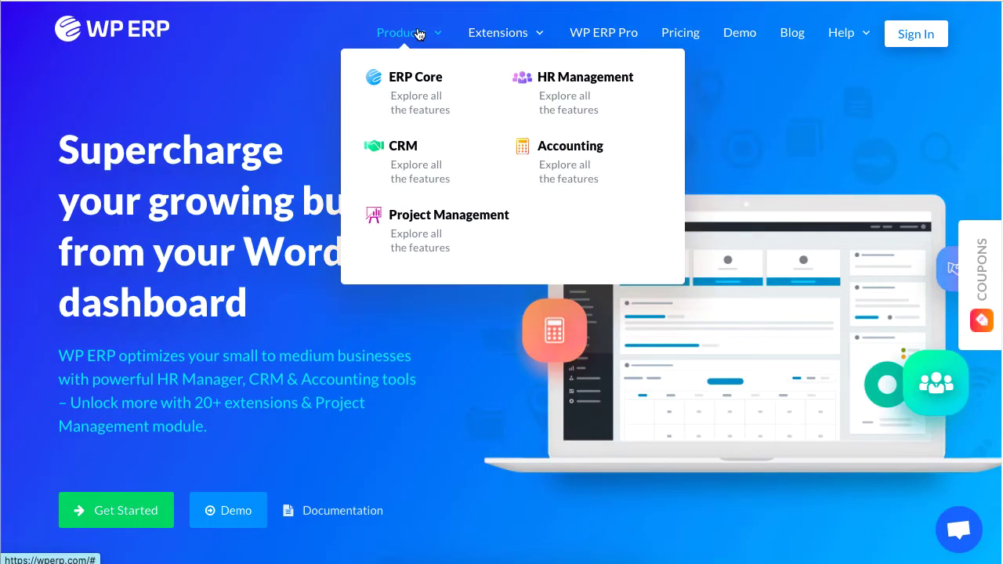
click(598, 78)
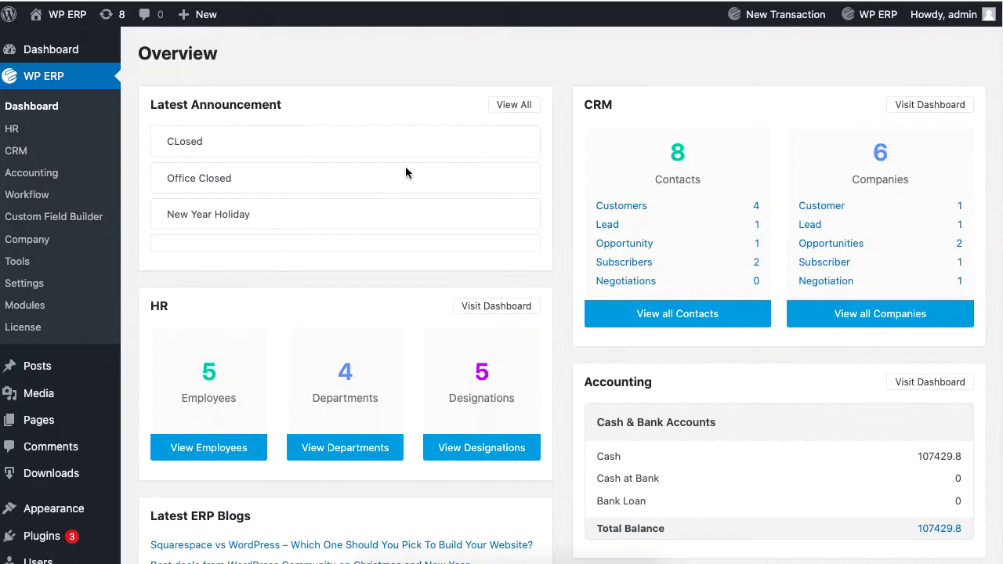
click(62, 132)
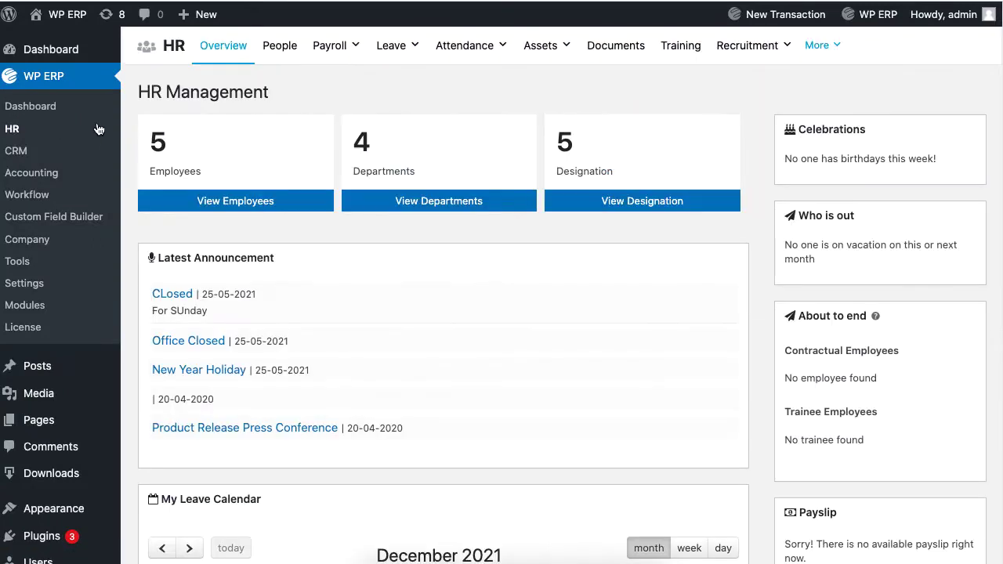
click(281, 61)
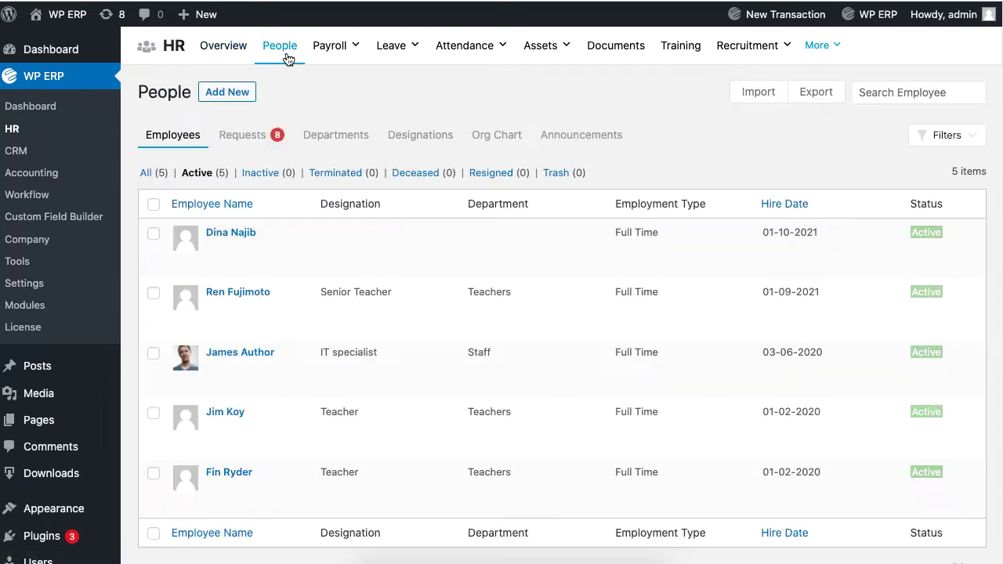
click(514, 144)
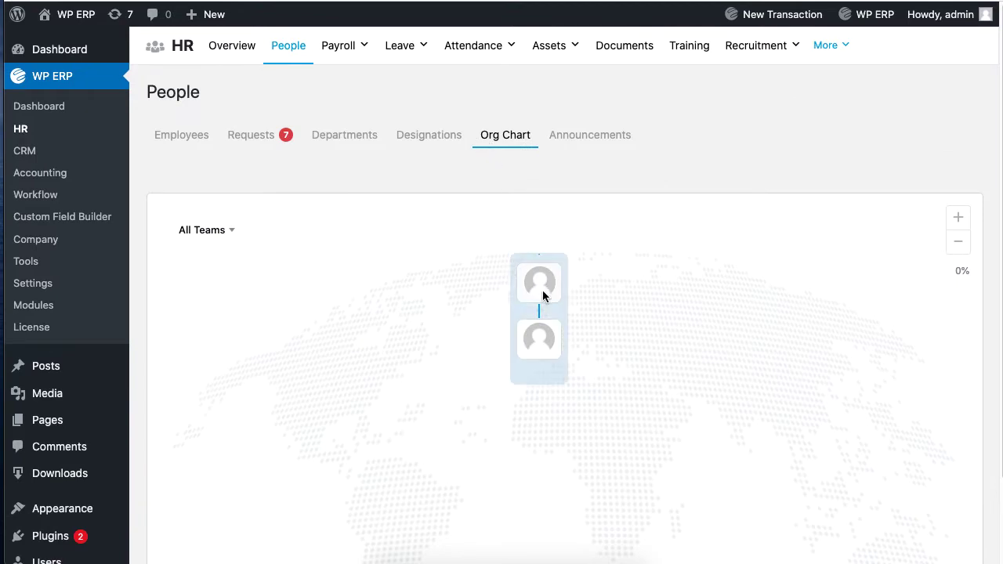
scroll(685, 314, down, 1)
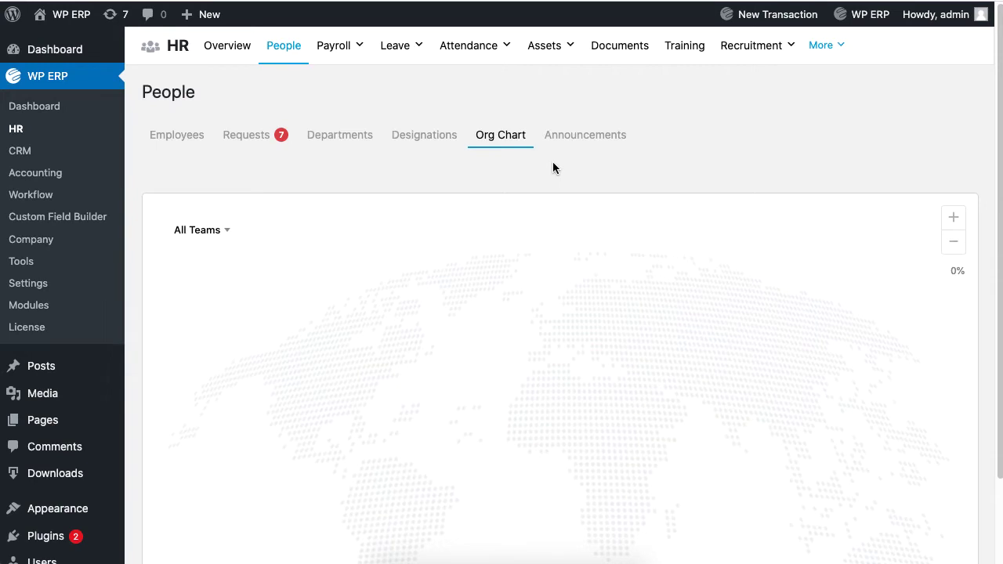
- Start a new employee from the Employees list with status Active and type Full Time
click(177, 140)
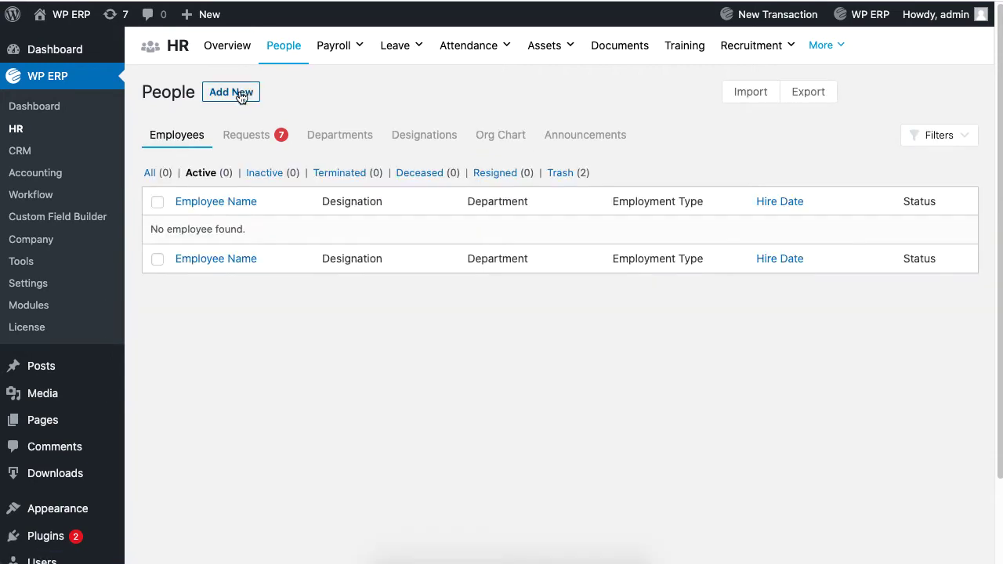
click(237, 92)
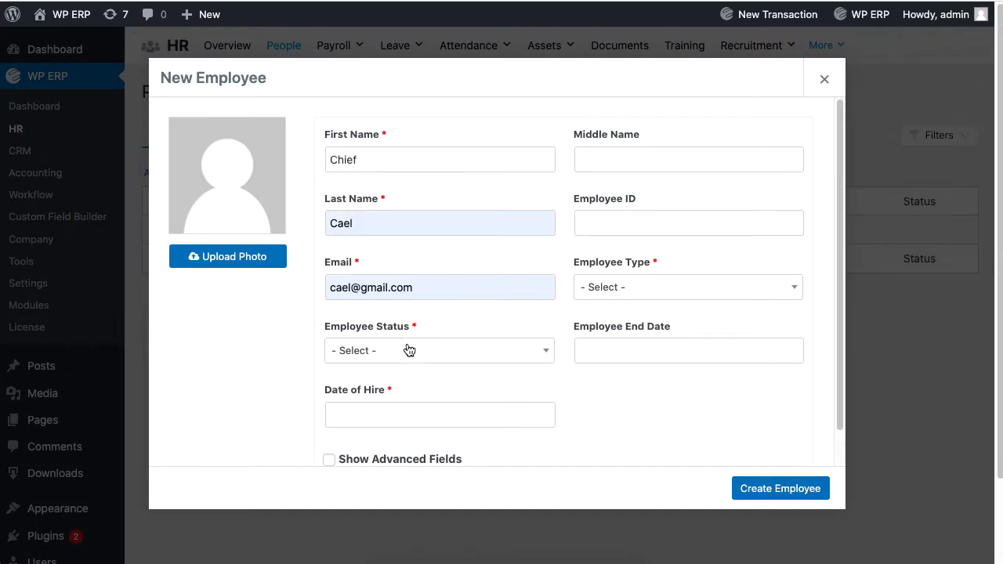
click(405, 350)
click(423, 438)
click(659, 290)
click(659, 376)
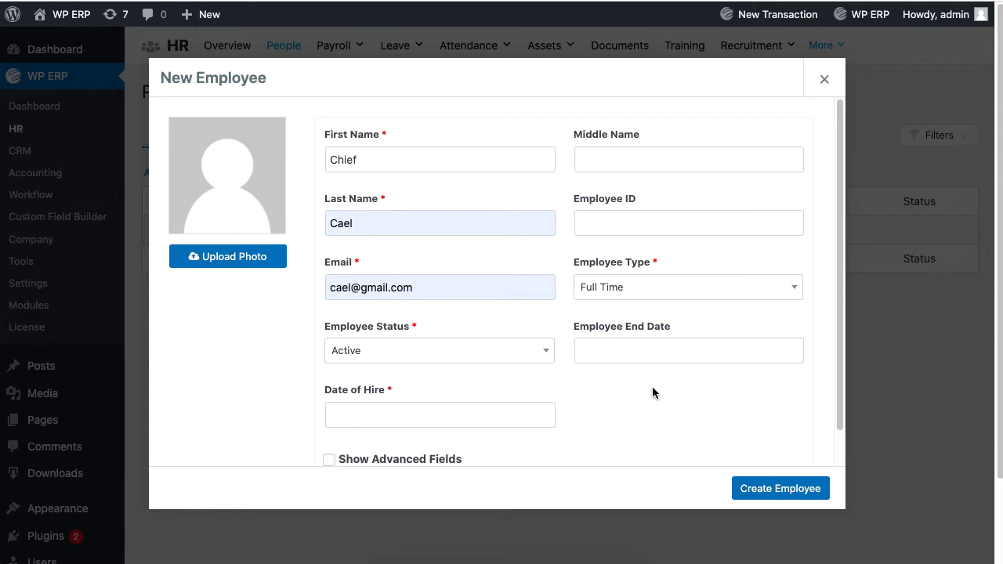
- Set the hire date to 2021-12-01 and show the advanced fields
scroll(632, 407, down, 3)
click(517, 411)
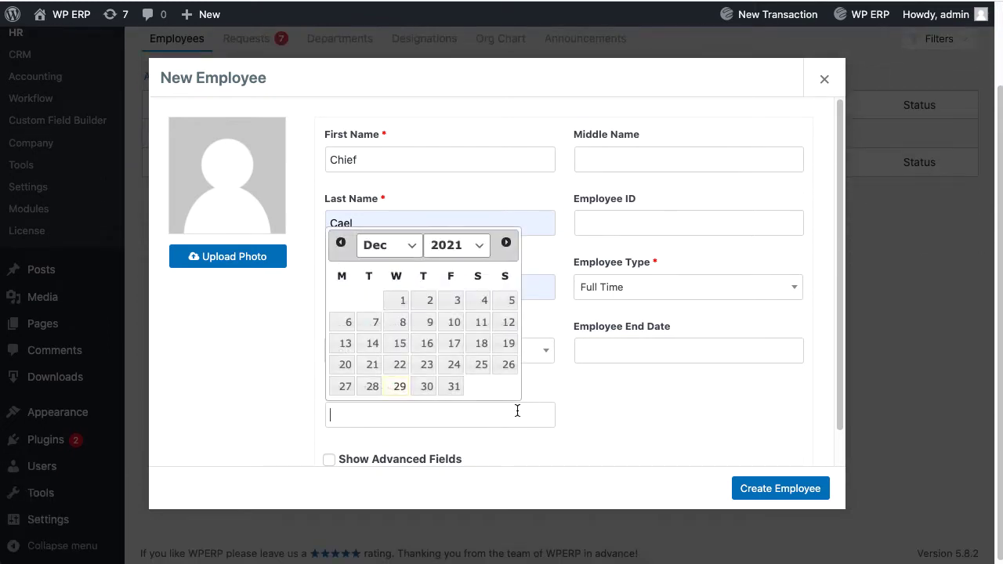
click(403, 305)
click(409, 462)
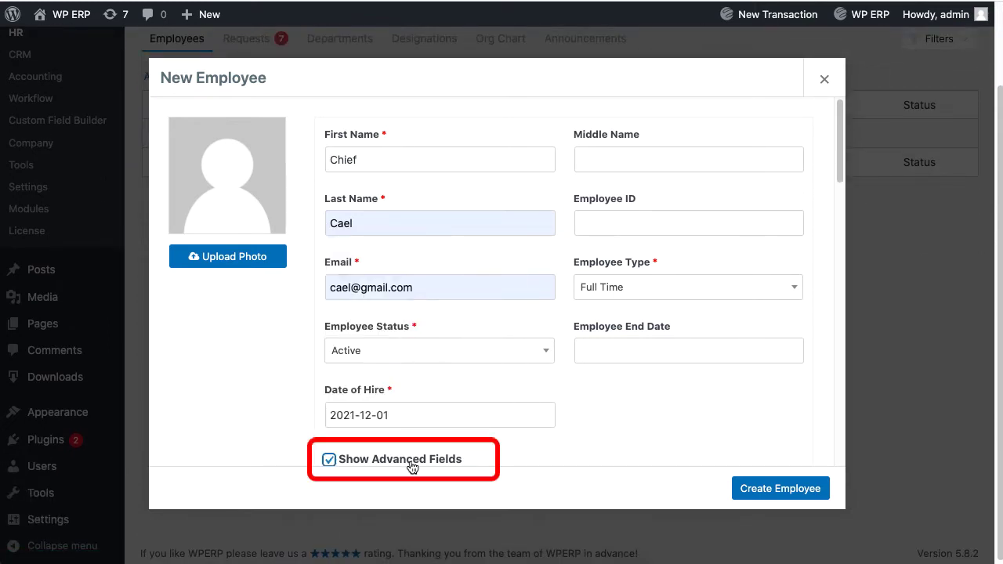
- Set Department to IT and Job Title to Project Manager, leaving Reporting To empty
scroll(444, 377, down, 5)
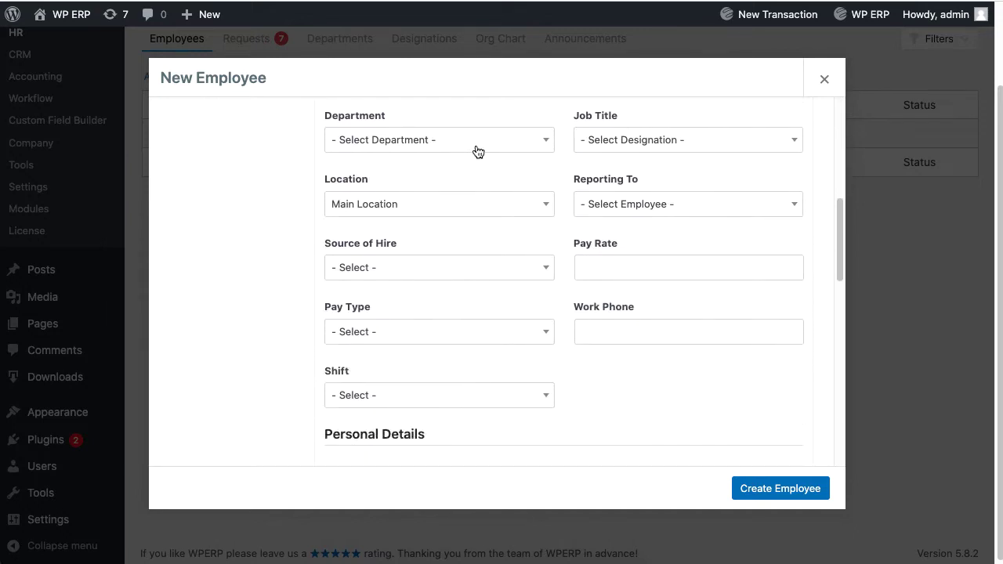
click(478, 152)
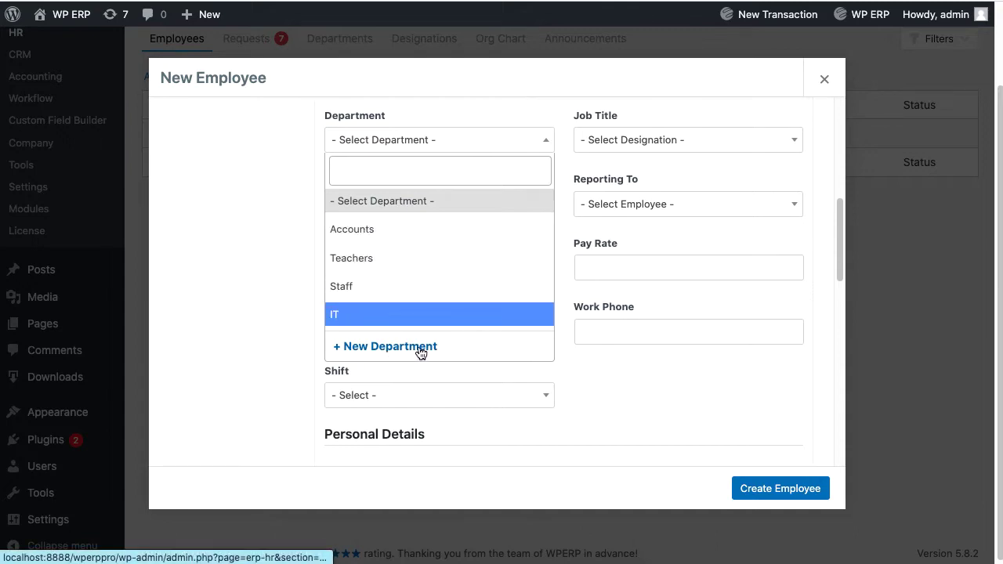
click(374, 317)
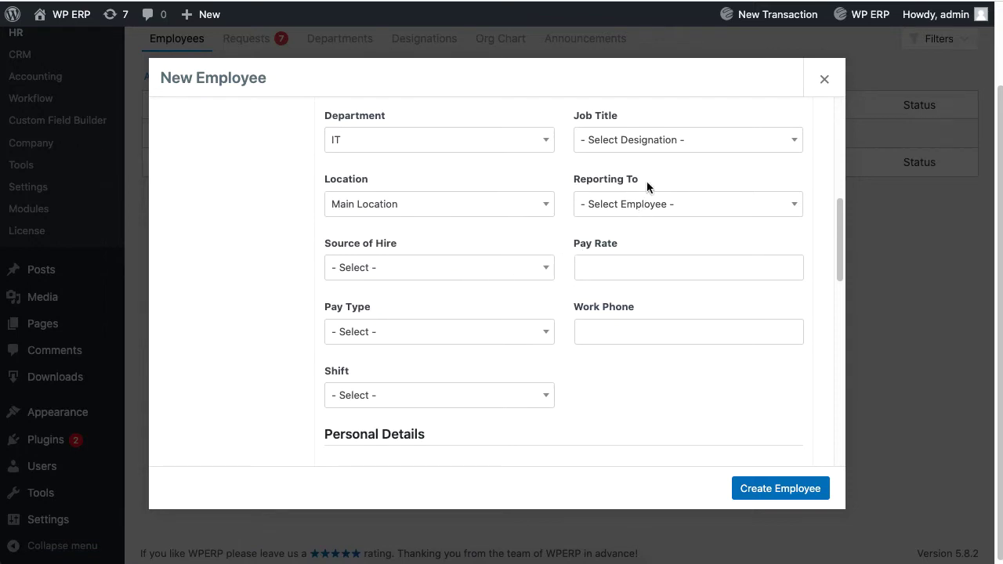
click(665, 151)
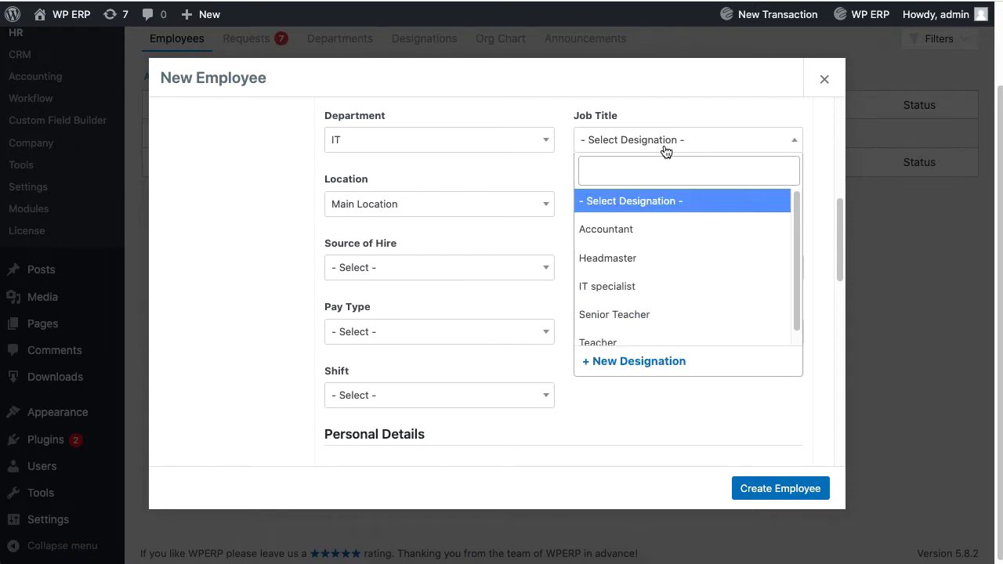
click(656, 285)
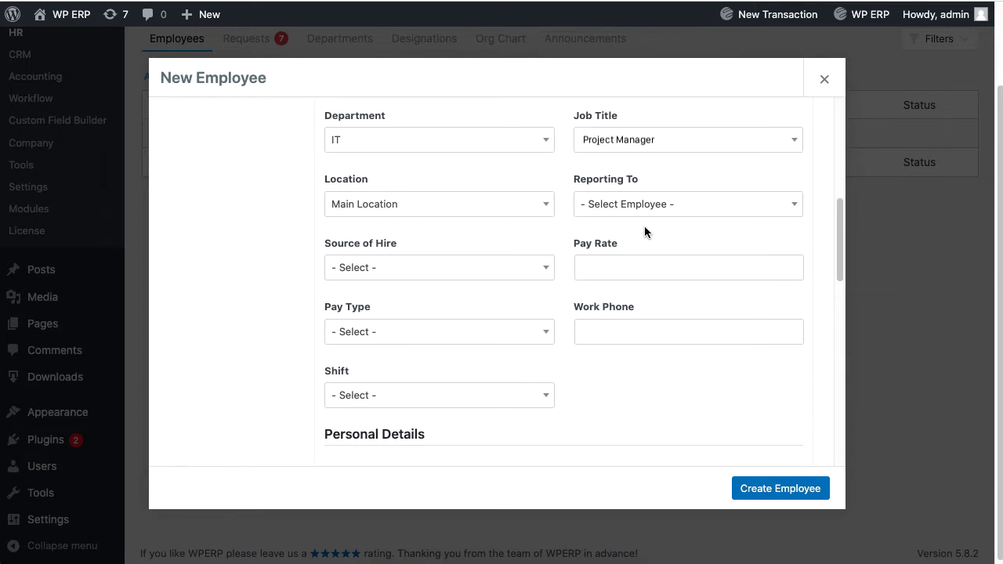
click(663, 210)
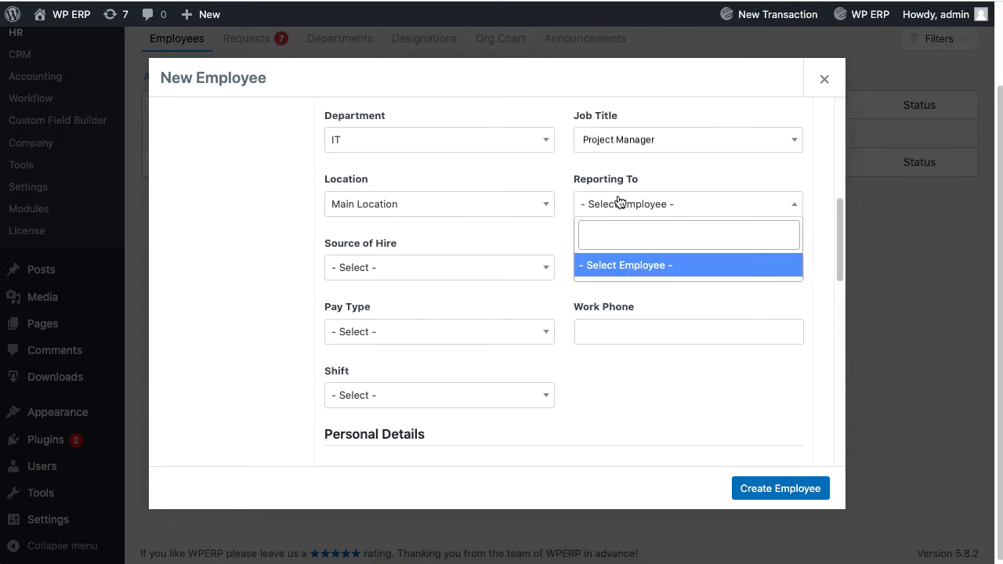
click(663, 205)
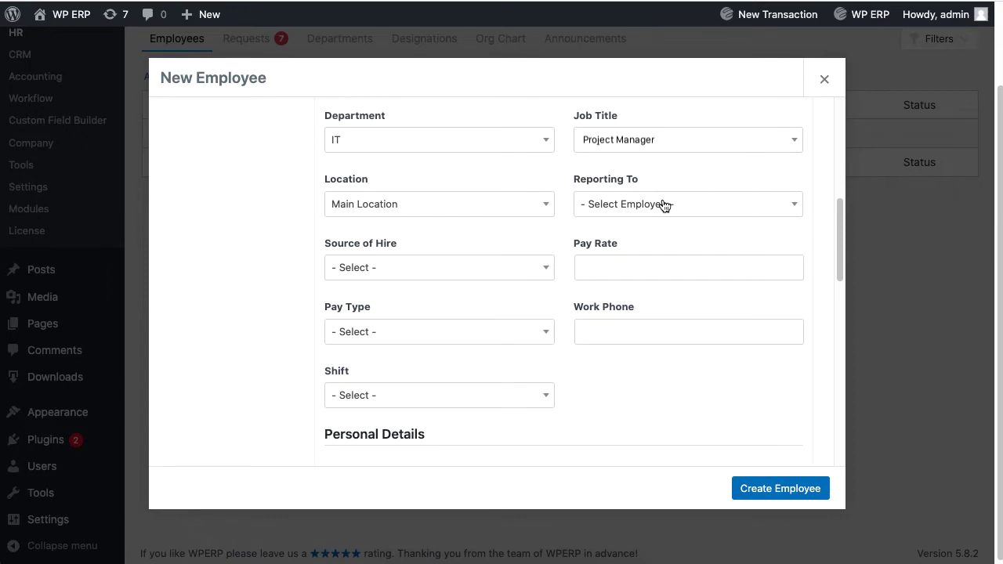
- Create the Project Manager employee and view the profile's Job details
click(768, 490)
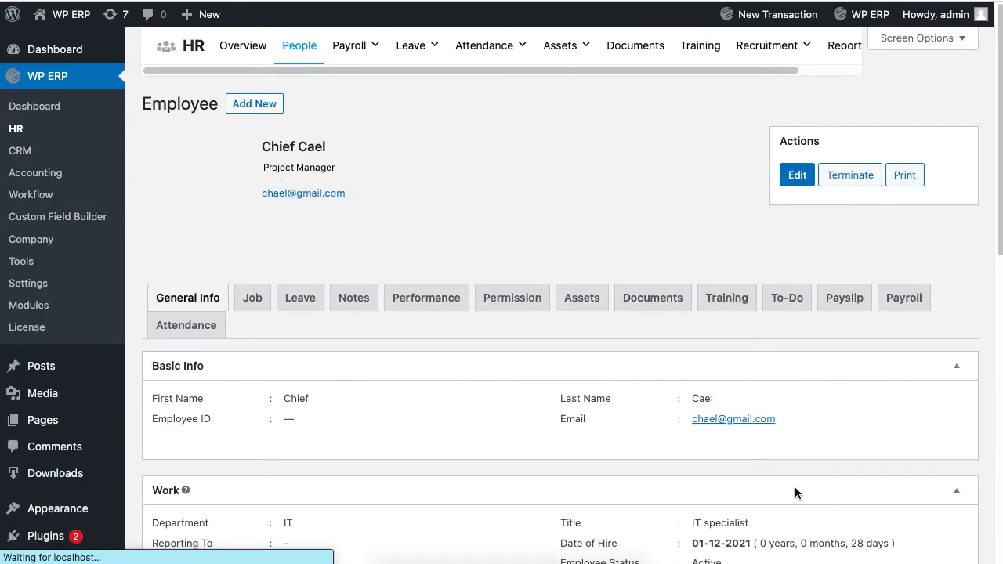
scroll(795, 492, down, 1)
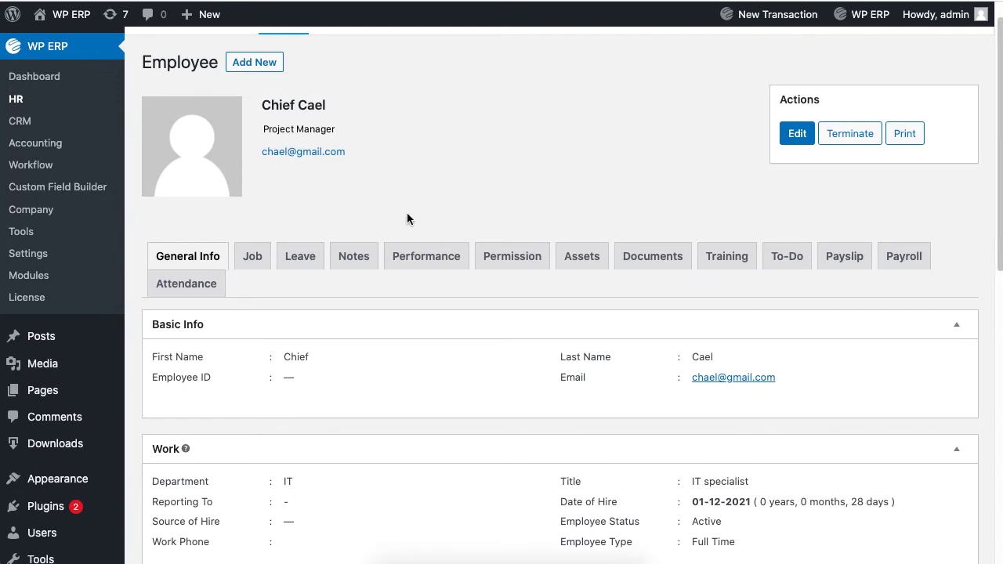
click(252, 269)
scroll(663, 454, down, 5)
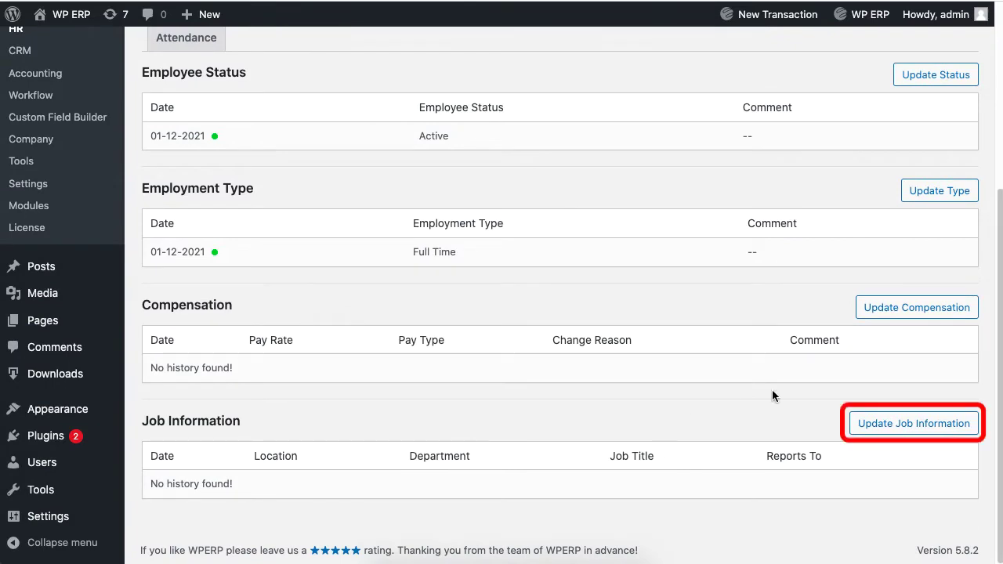
- Check the empty Reporting To list in Update Job Information and close without saving
click(901, 429)
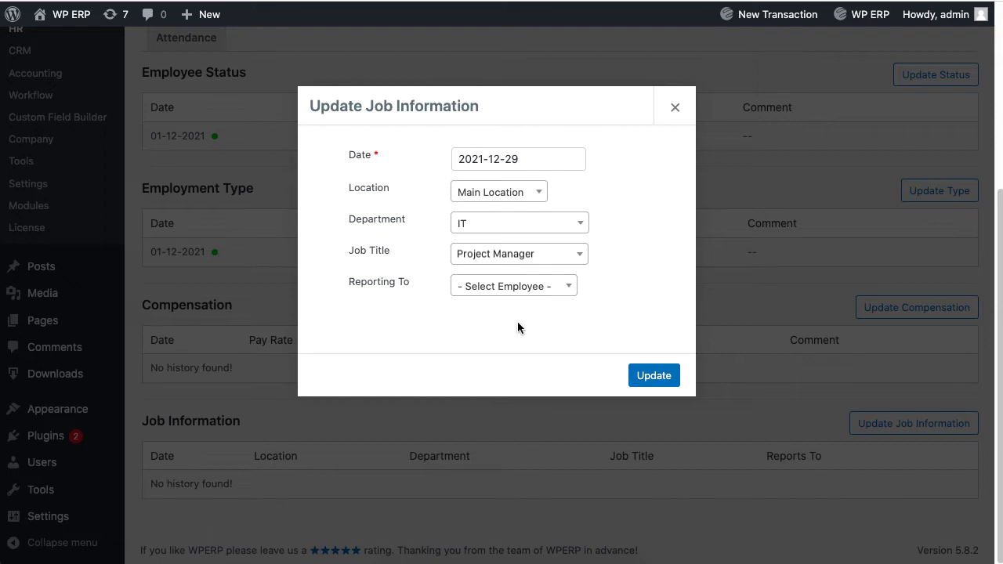
click(476, 290)
click(476, 290)
click(675, 108)
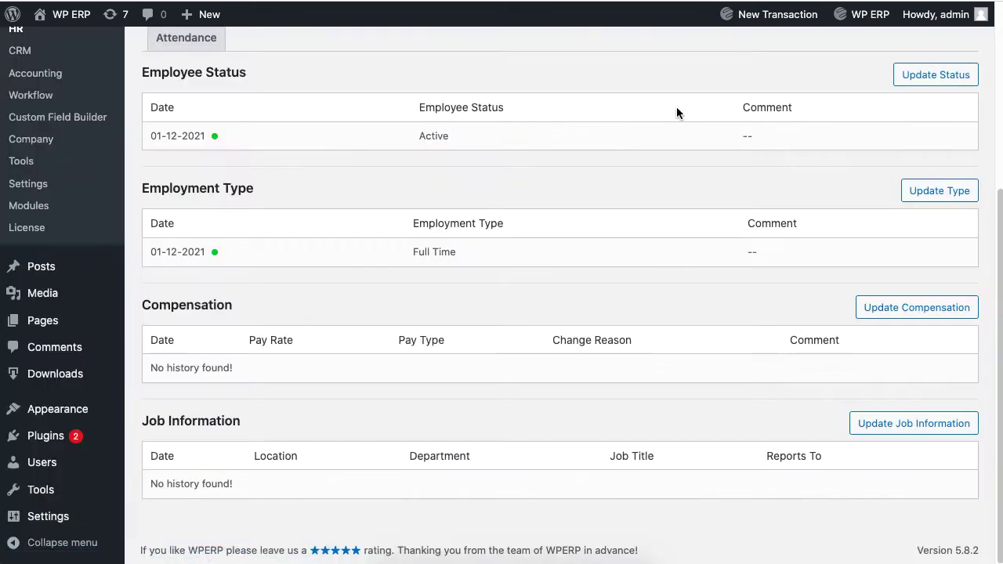
- Return to HR People and view the Org Chart with its single Project Manager card
scroll(676, 112, up, 5)
click(286, 63)
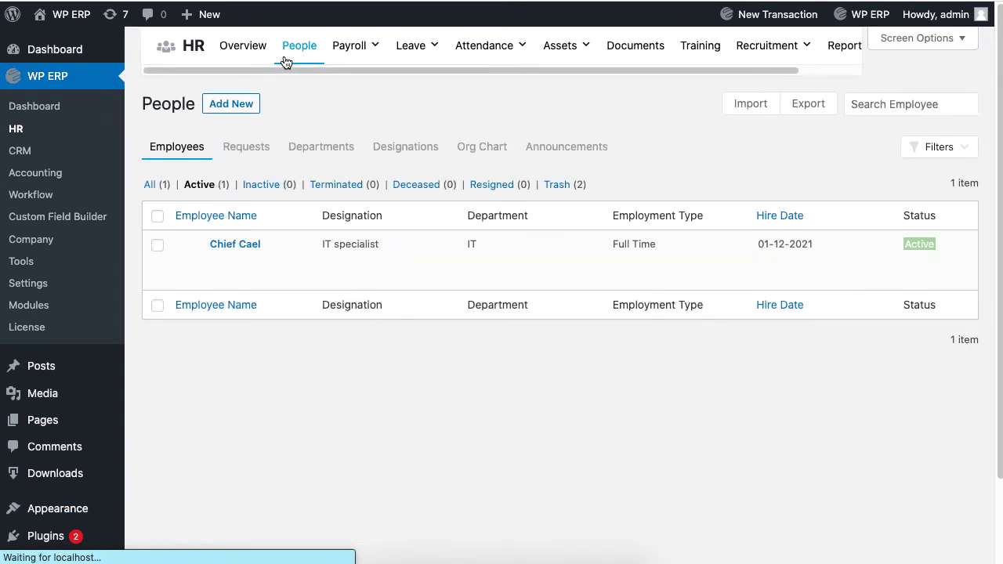
click(486, 143)
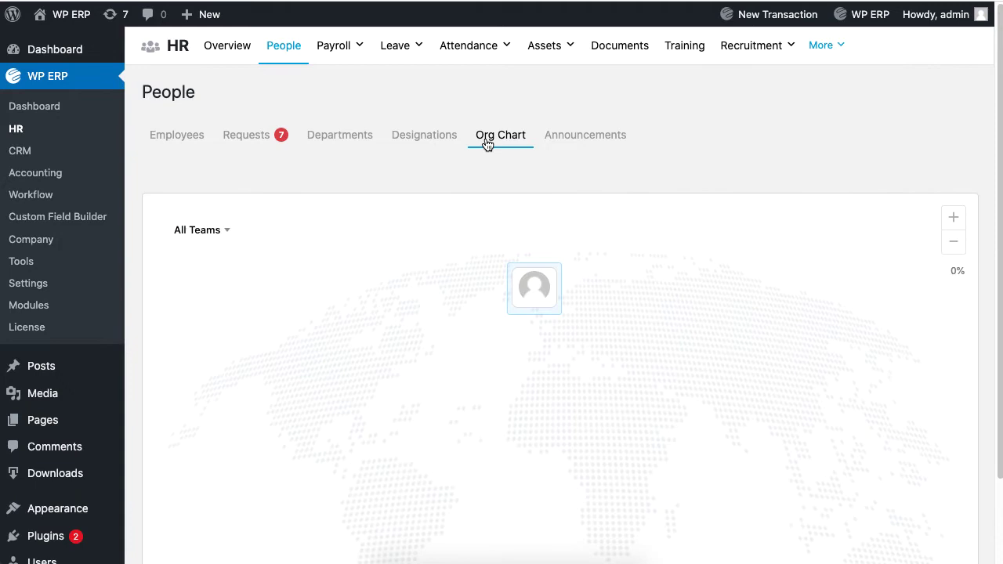
- Start a second new employee: Full Time, hire date 2021-12-01, advanced fields shown
click(188, 138)
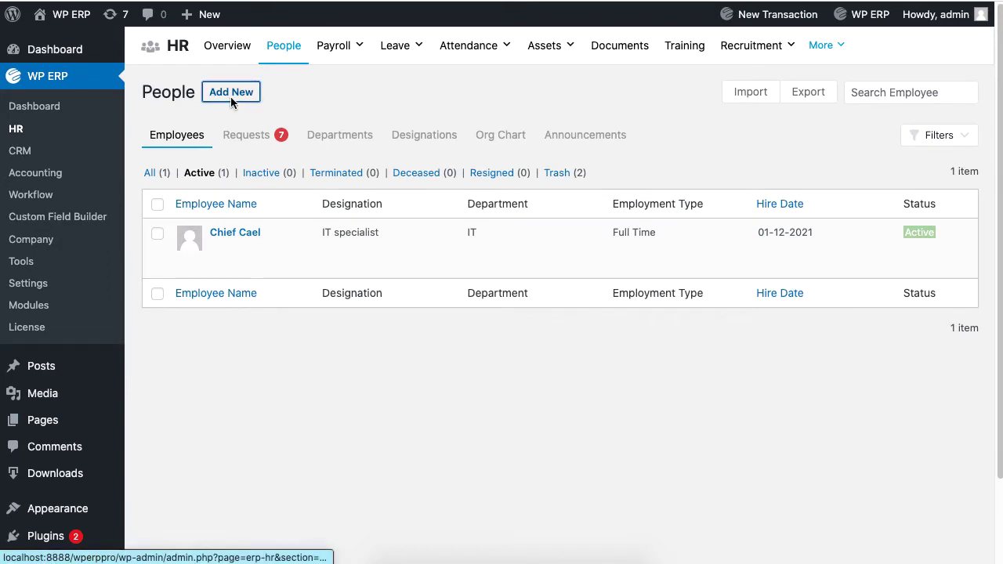
click(230, 96)
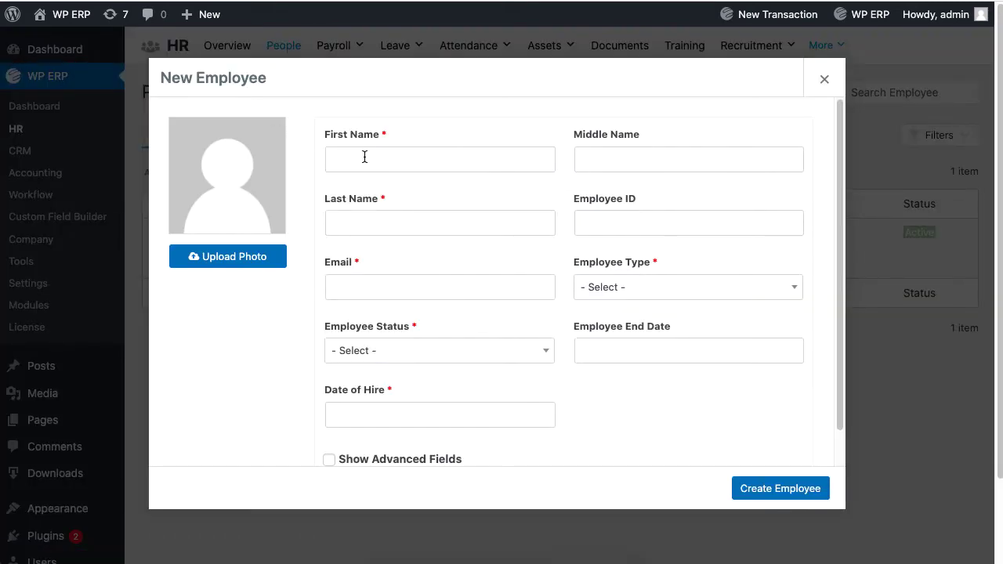
click(643, 287)
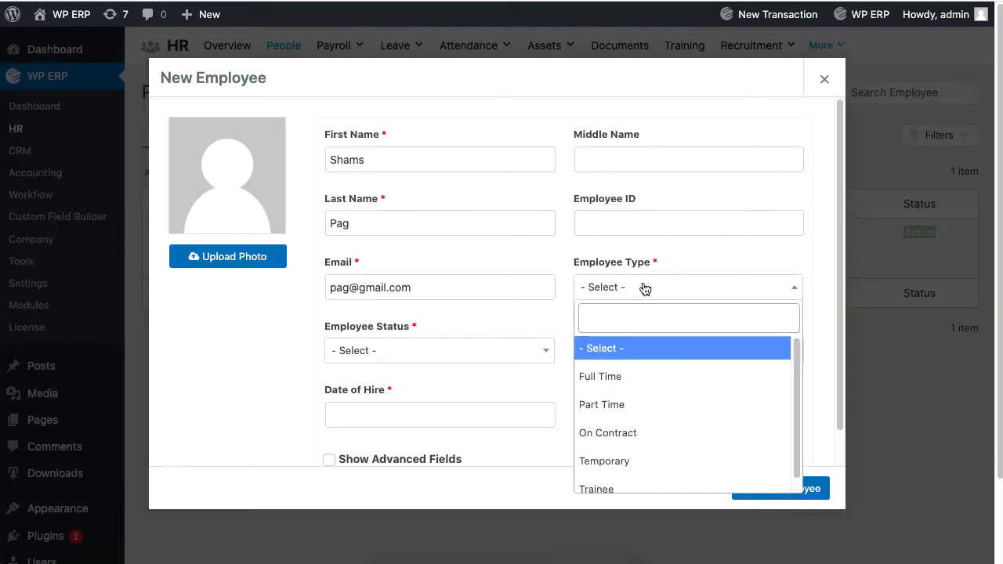
click(674, 382)
click(474, 417)
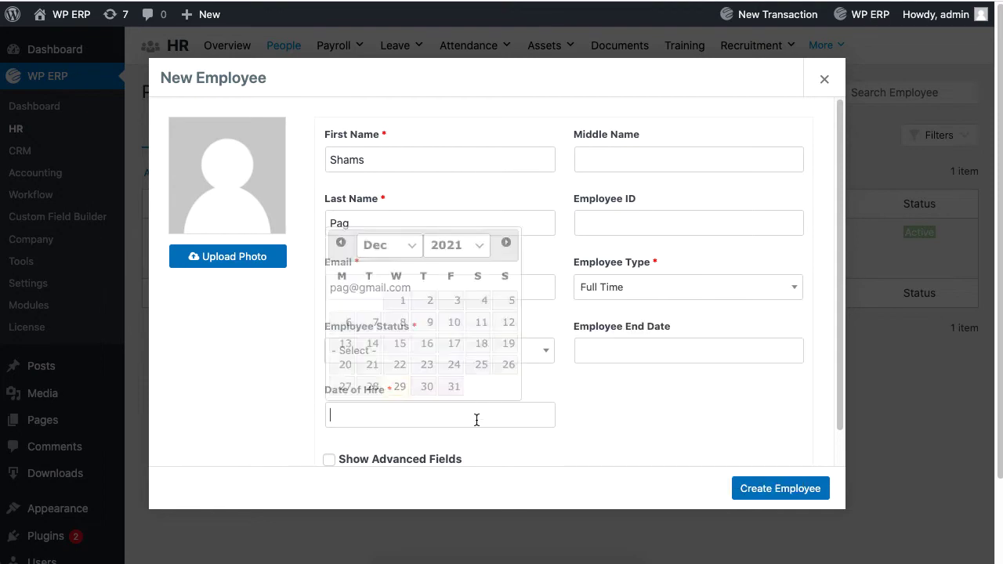
click(404, 304)
scroll(591, 316, down, 1)
click(349, 420)
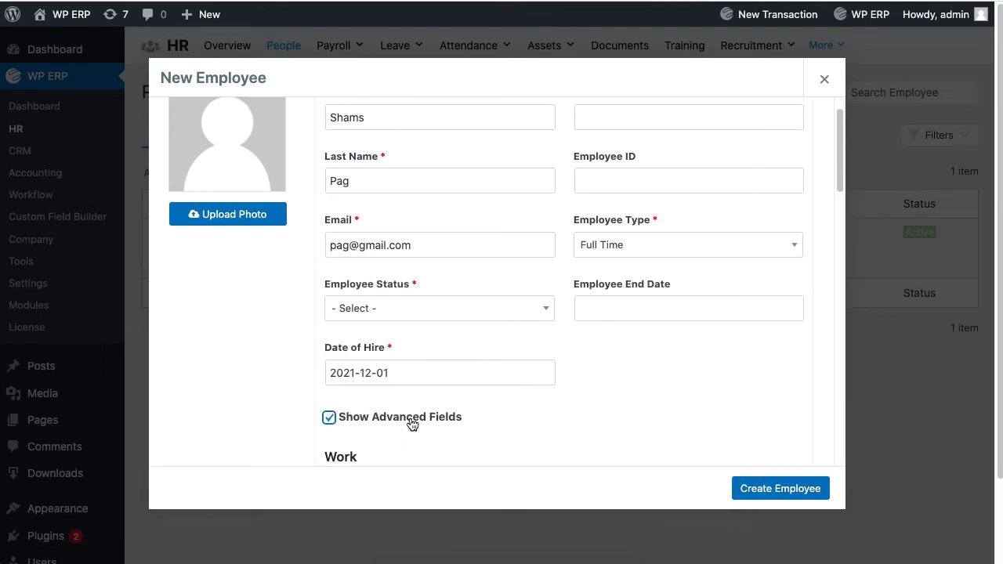
- Set Department IT, Job Title IT specialist, and Reporting To the IT manager
scroll(635, 329, down, 5)
click(438, 151)
click(376, 326)
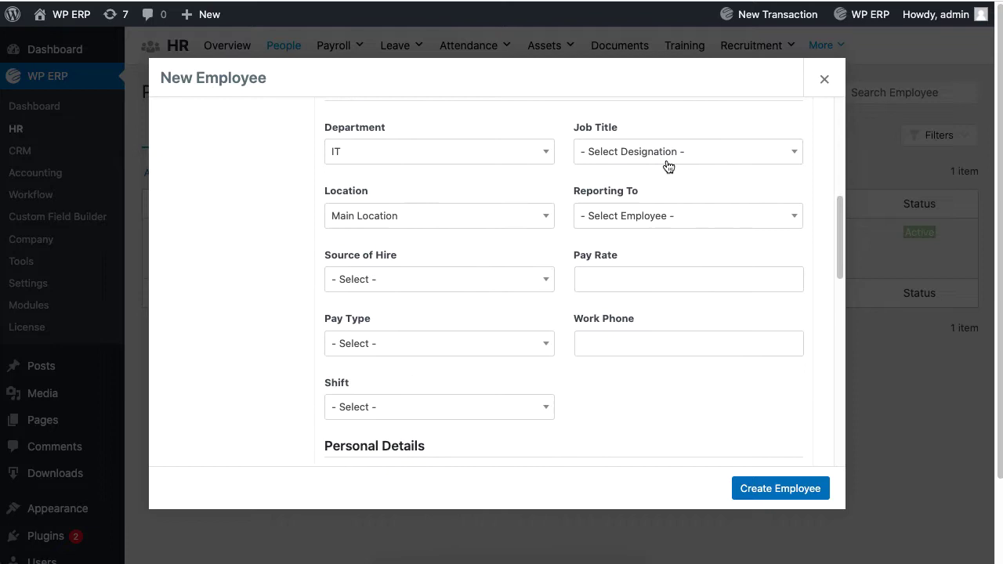
click(666, 153)
click(667, 298)
click(705, 215)
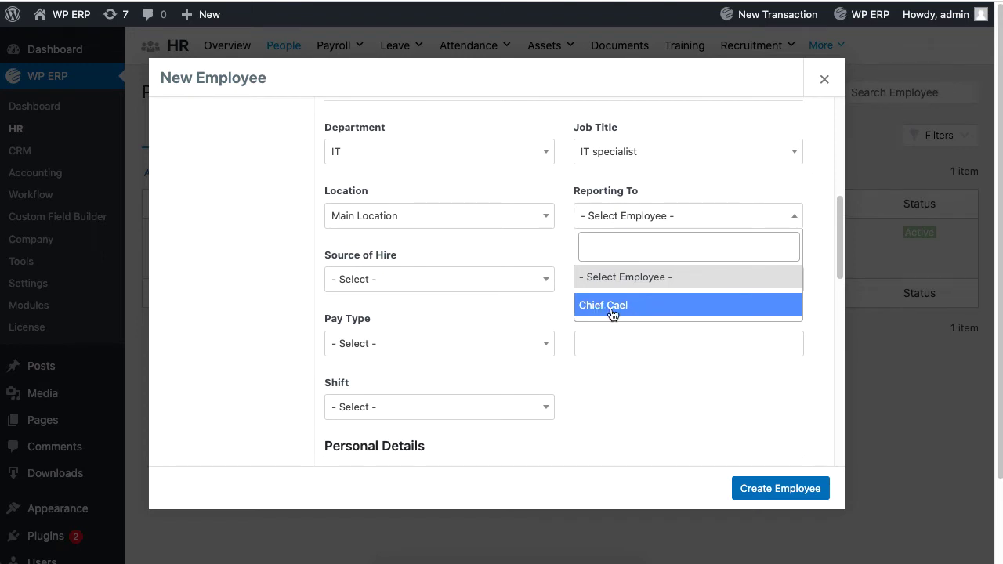
click(659, 305)
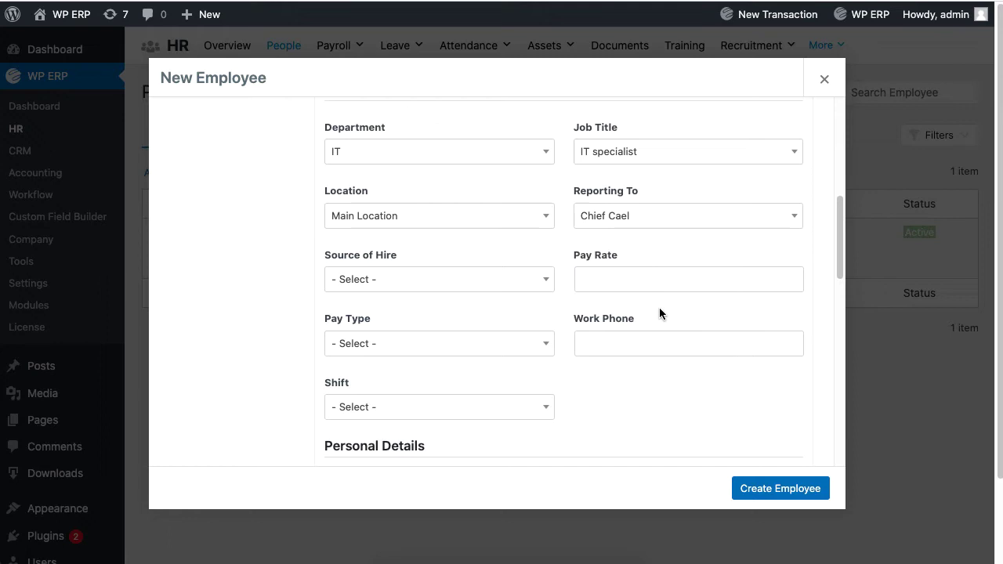
- Save the IT specialist and review their Job information, closing Update Job Information unchanged
click(771, 491)
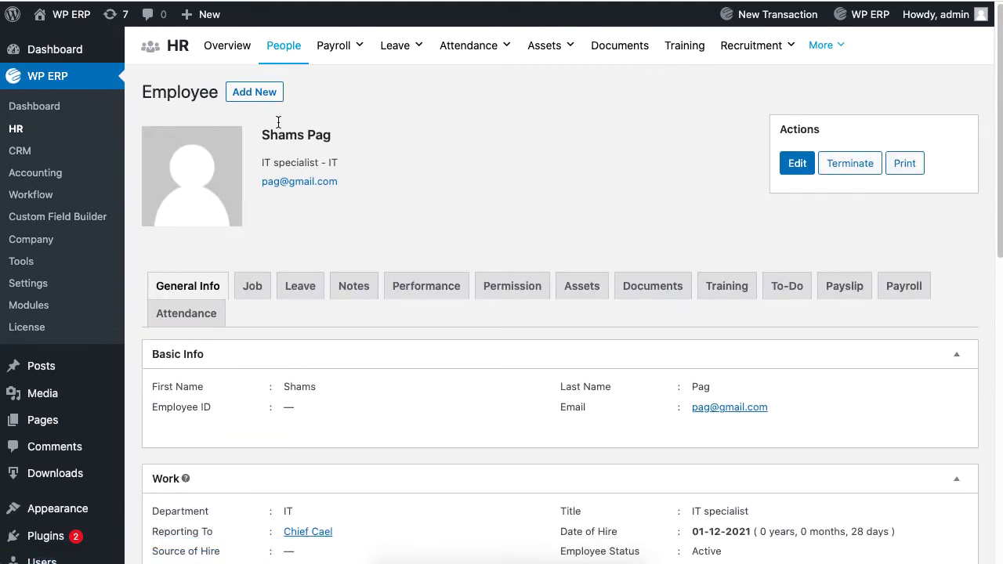
click(261, 288)
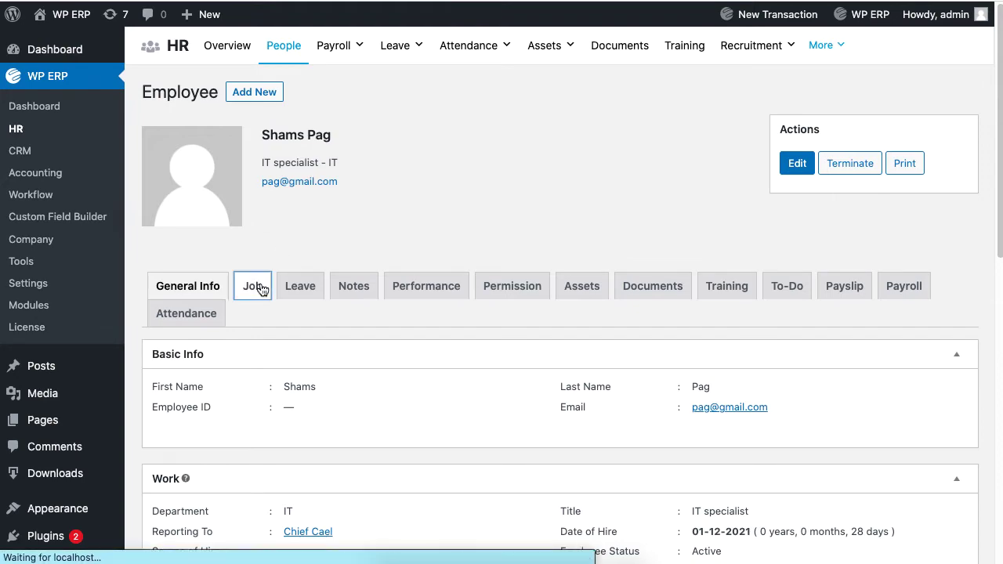
scroll(545, 430, down, 5)
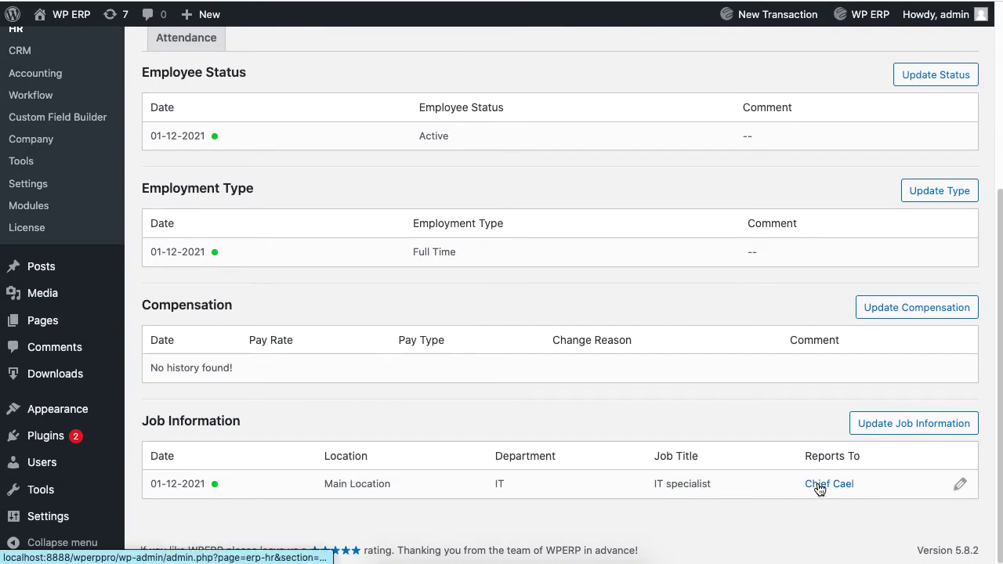
click(905, 429)
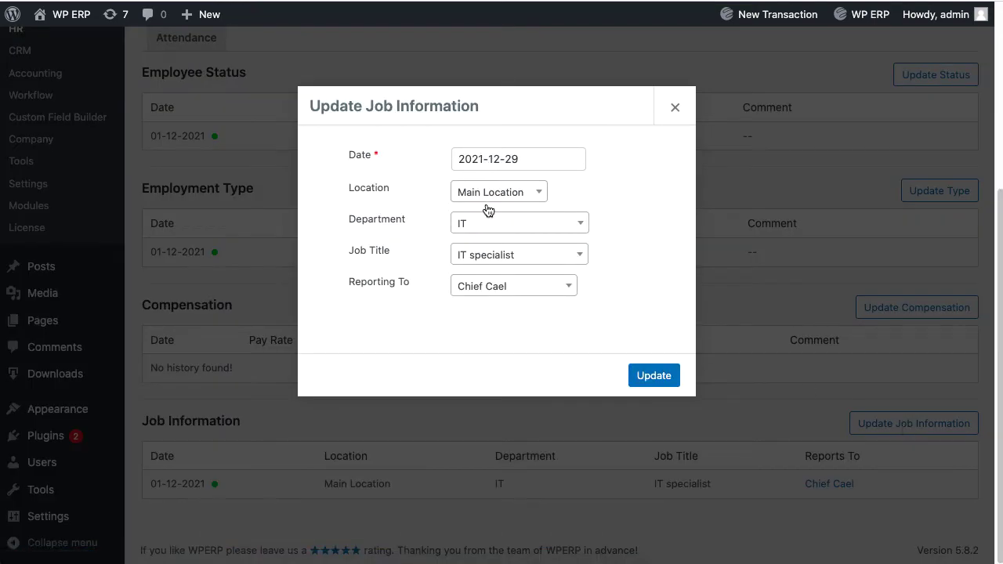
click(674, 107)
scroll(630, 333, up, 5)
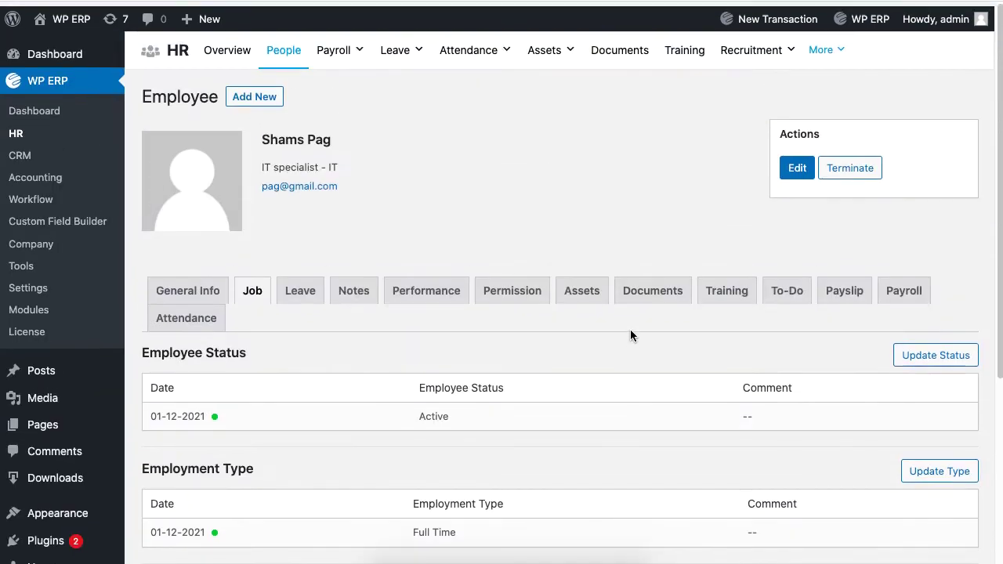
click(289, 62)
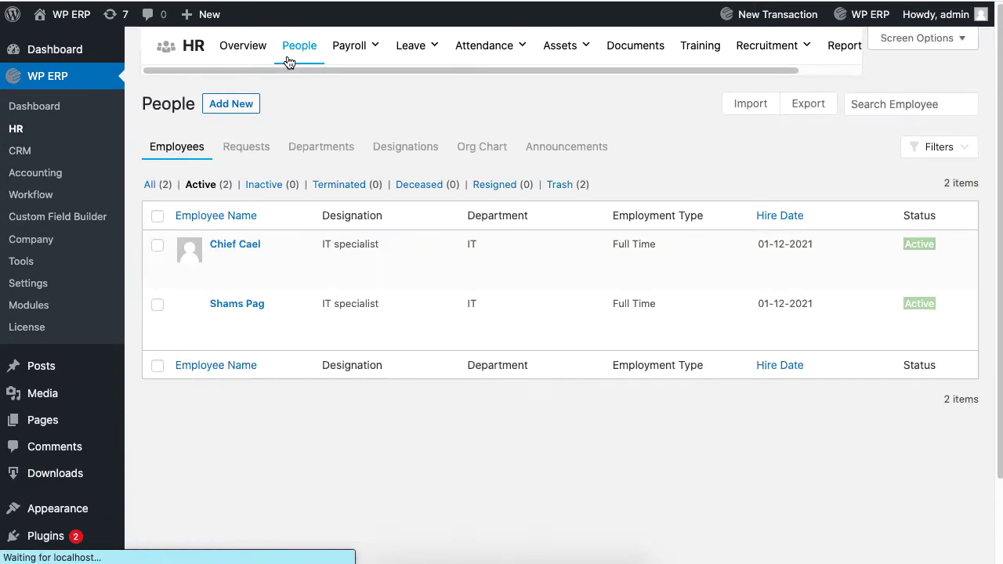
click(478, 140)
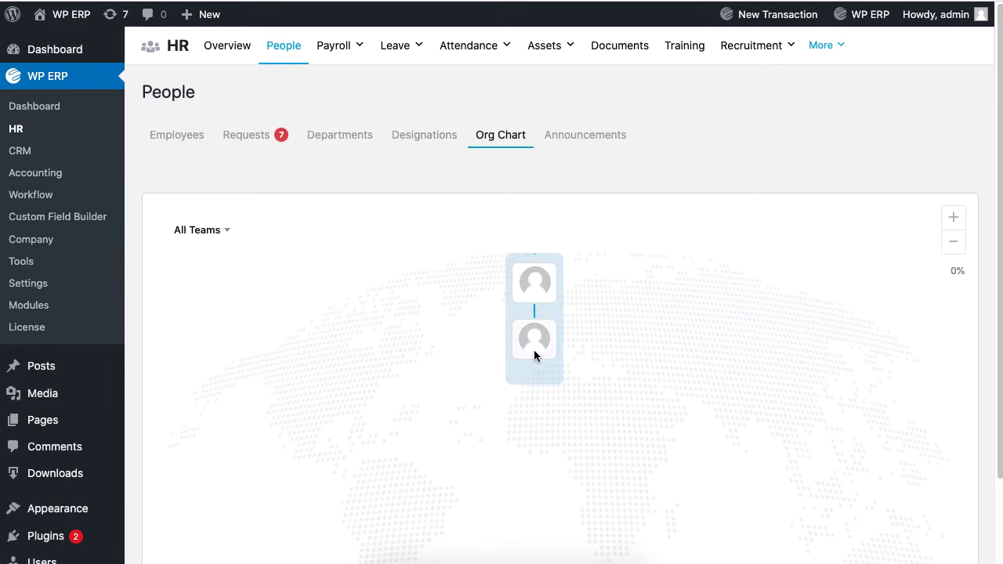
click(534, 350)
scroll(710, 460, down, 2)
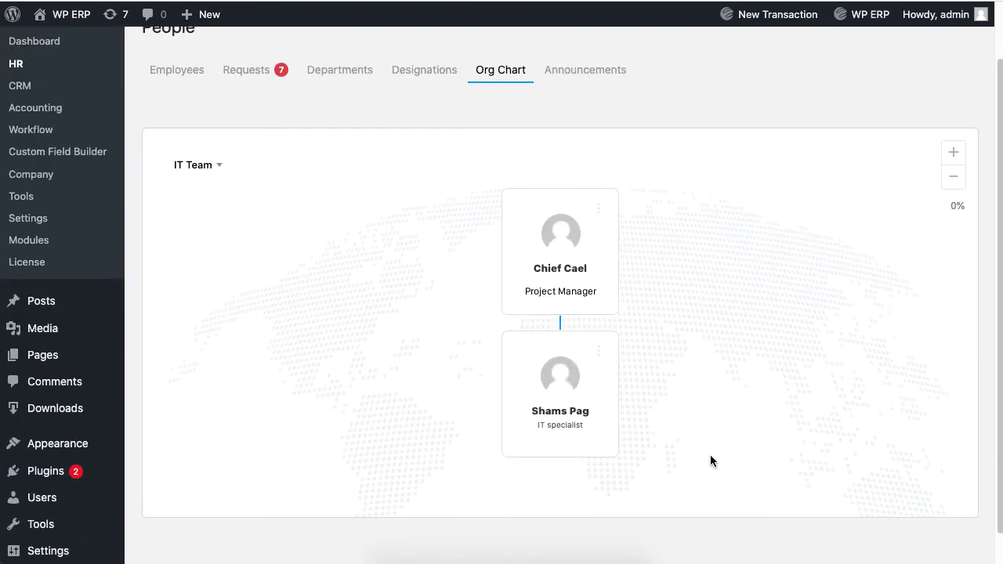
scroll(710, 456, up, 2)
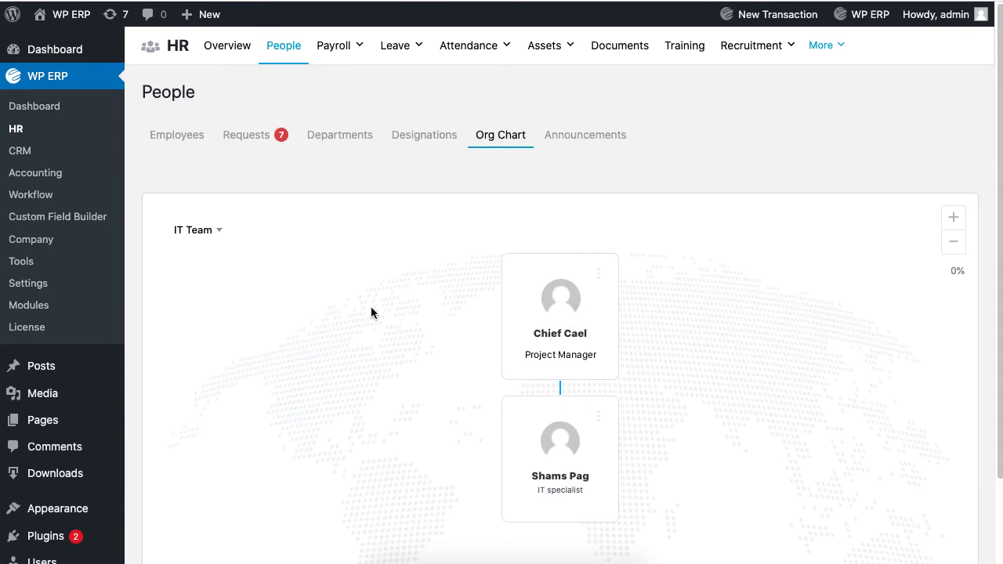
click(217, 232)
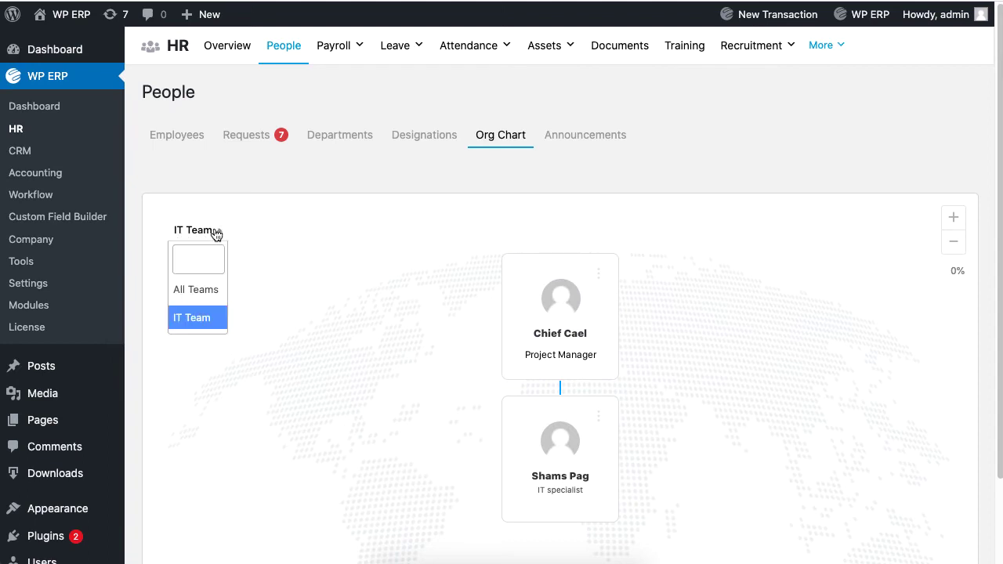
click(216, 233)
click(194, 140)
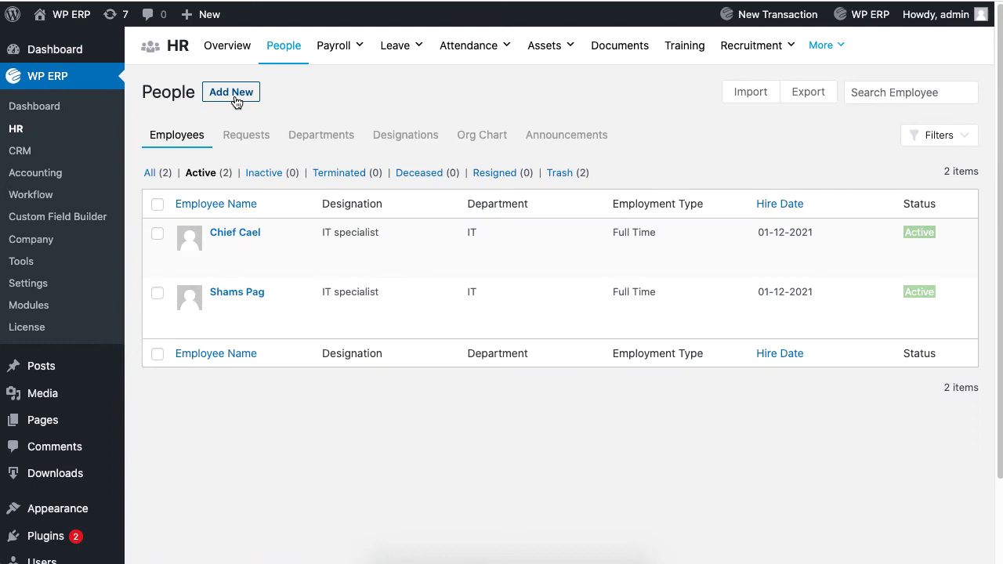
- Start a third new employee with hire date 2021-12-01 and advanced fields shown
click(234, 100)
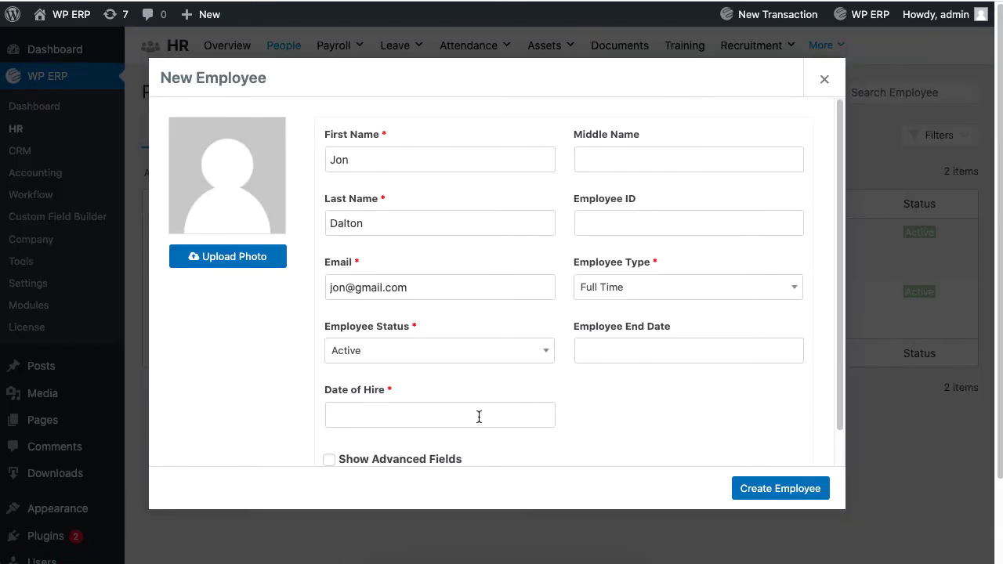
click(454, 413)
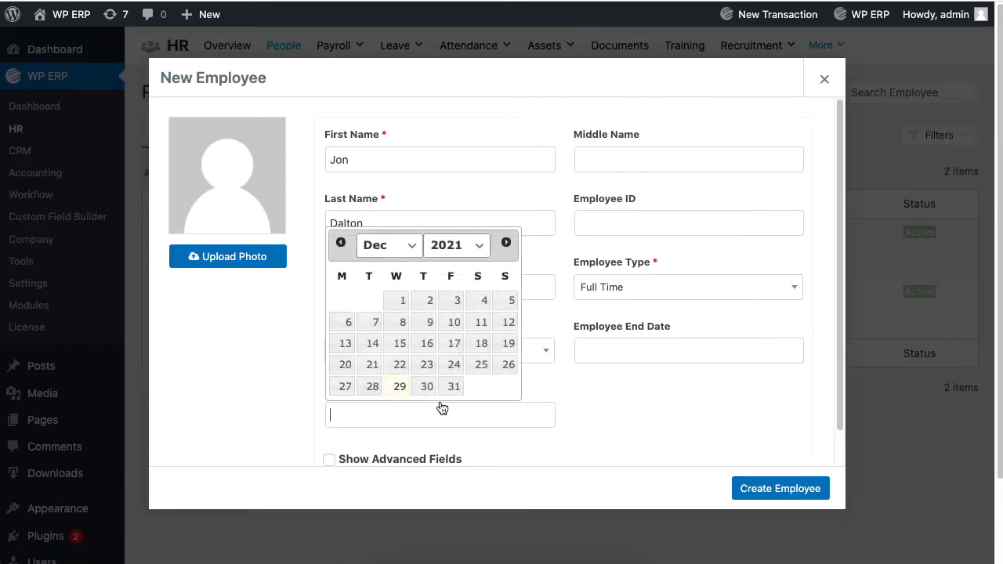
click(384, 305)
scroll(510, 367, down, 3)
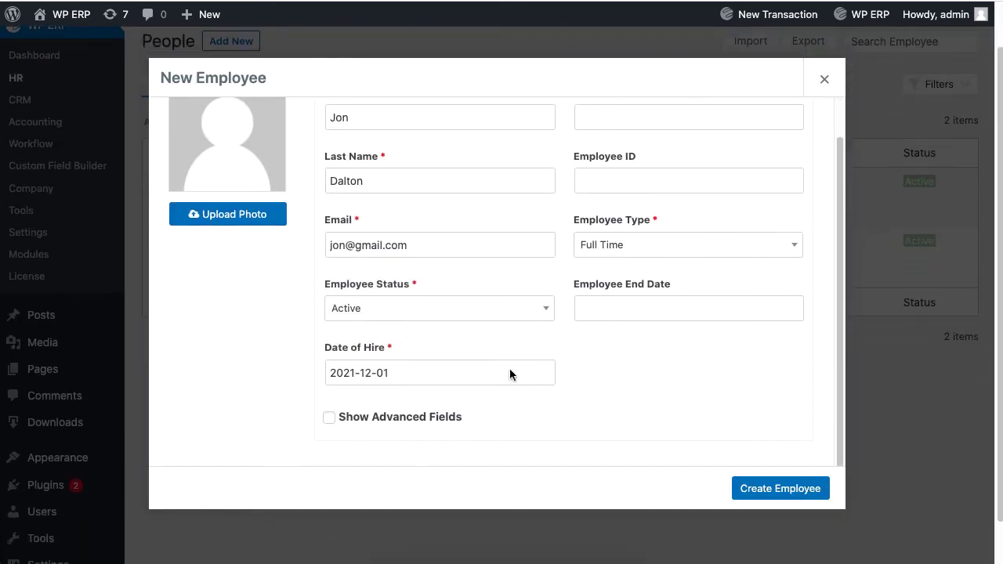
click(452, 420)
scroll(558, 389, down, 5)
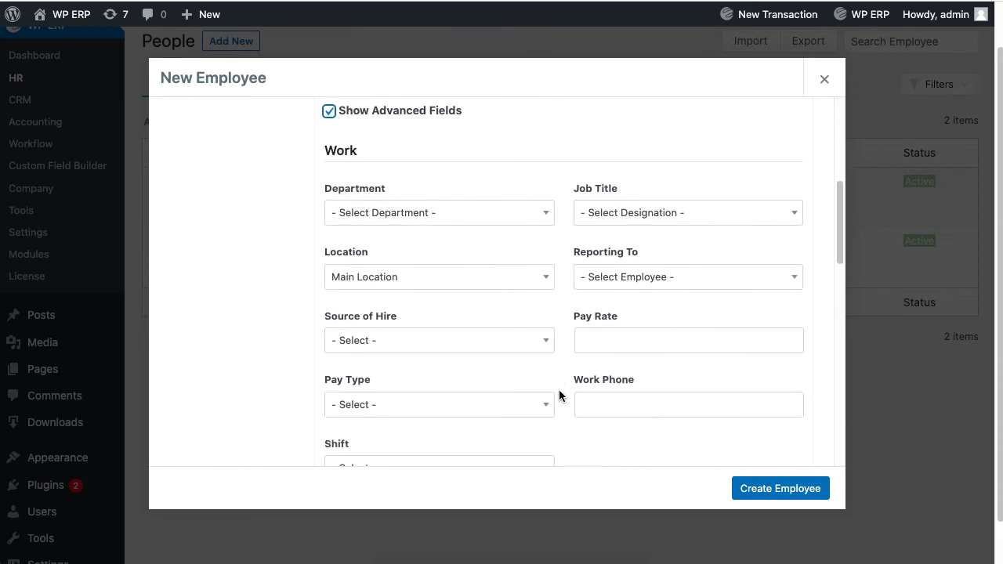
- Set Department Teachers and Job Title Supervisor, no manager, and create the employee
click(460, 212)
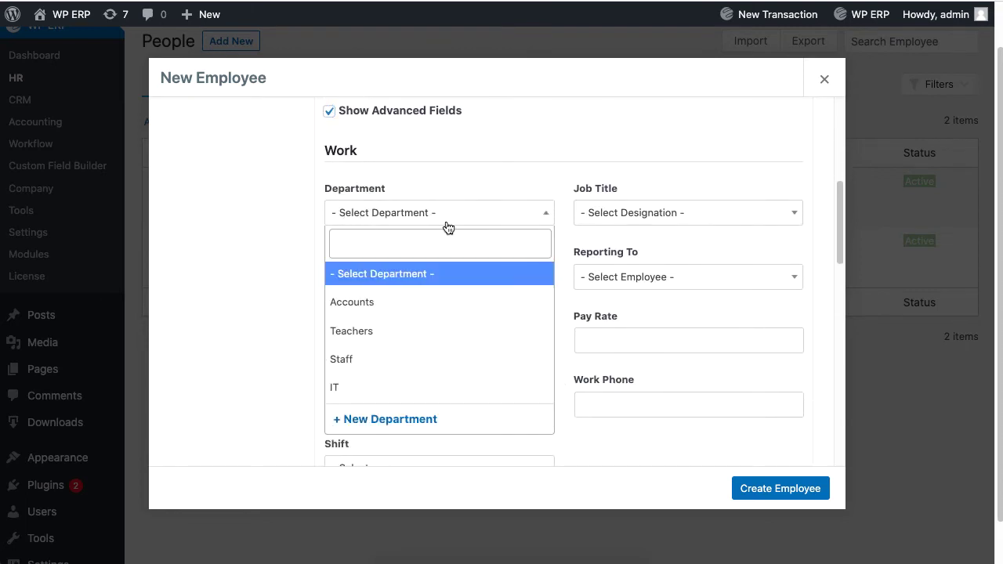
click(388, 331)
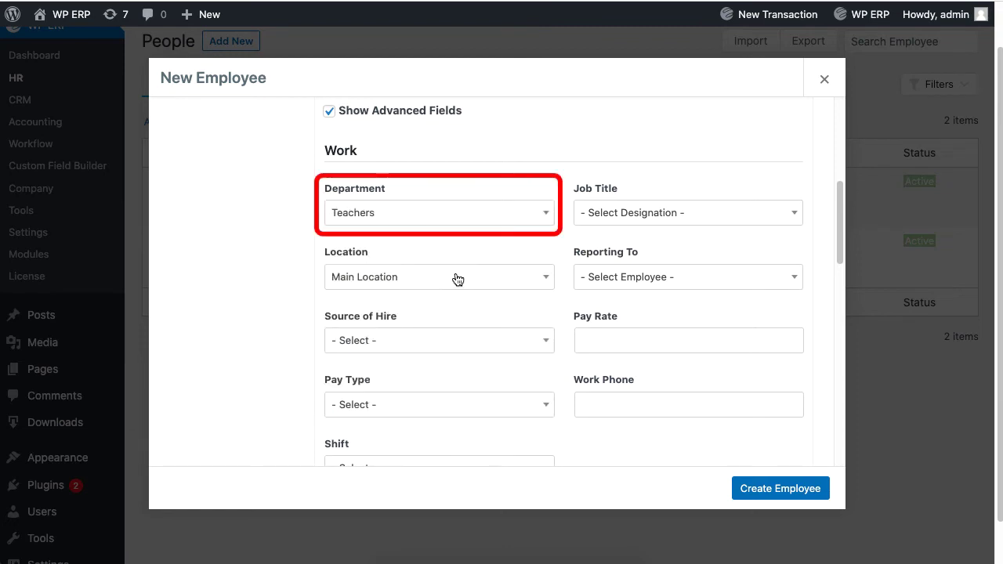
click(618, 216)
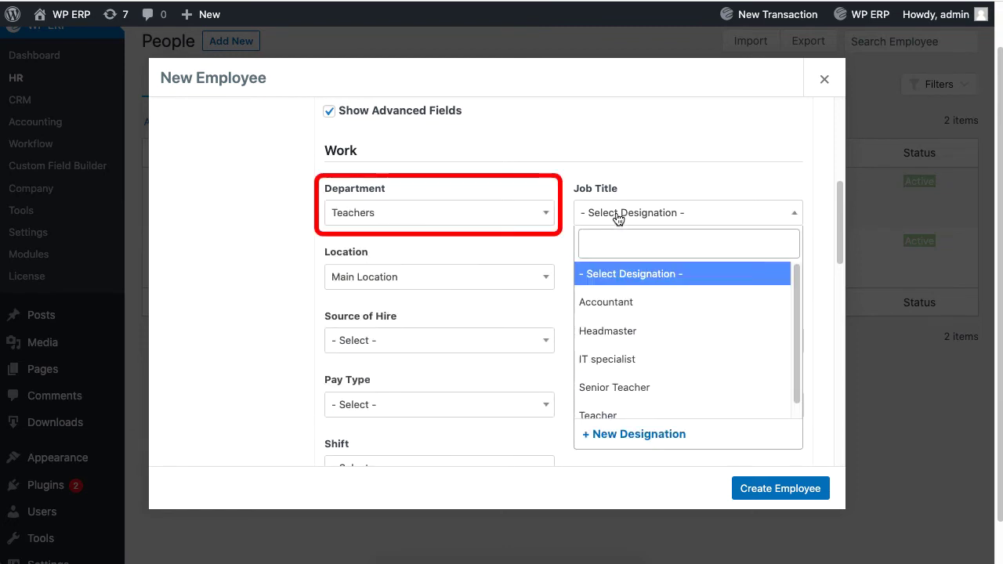
click(650, 411)
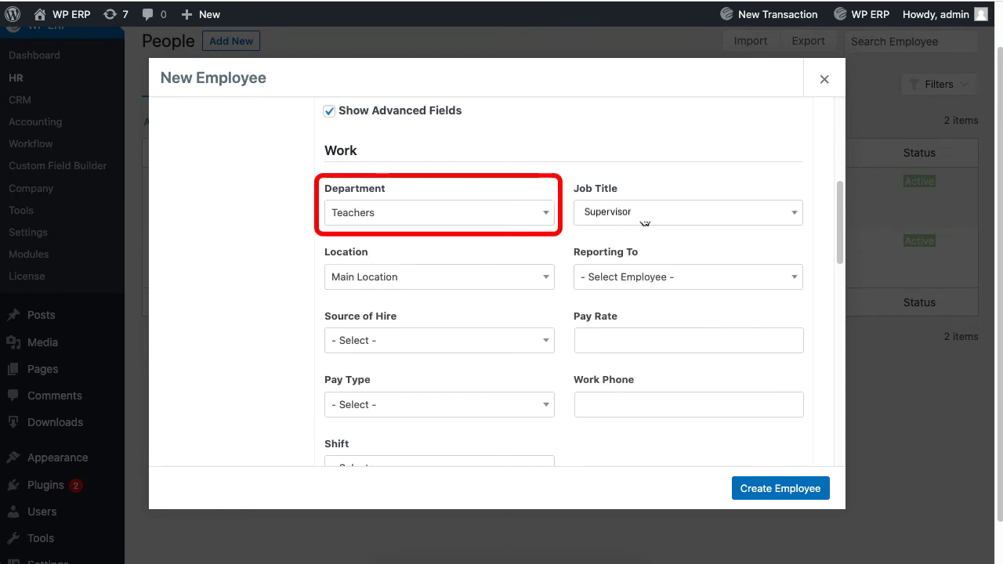
click(647, 282)
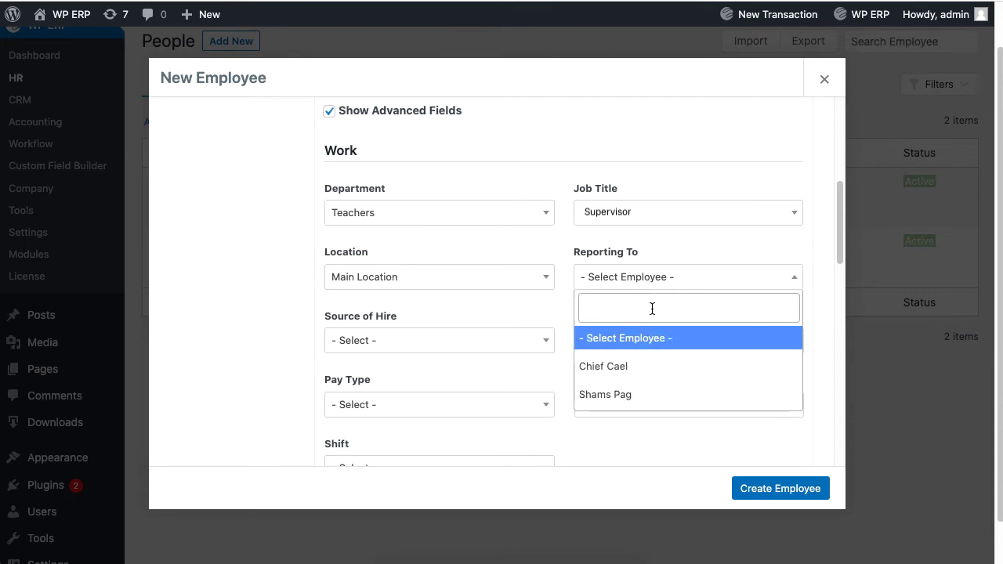
click(658, 282)
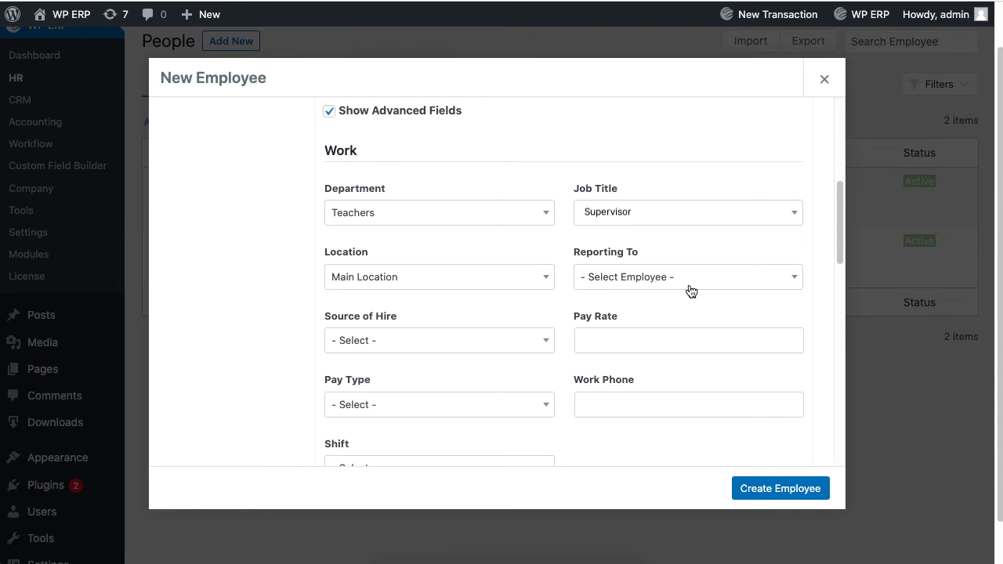
click(778, 486)
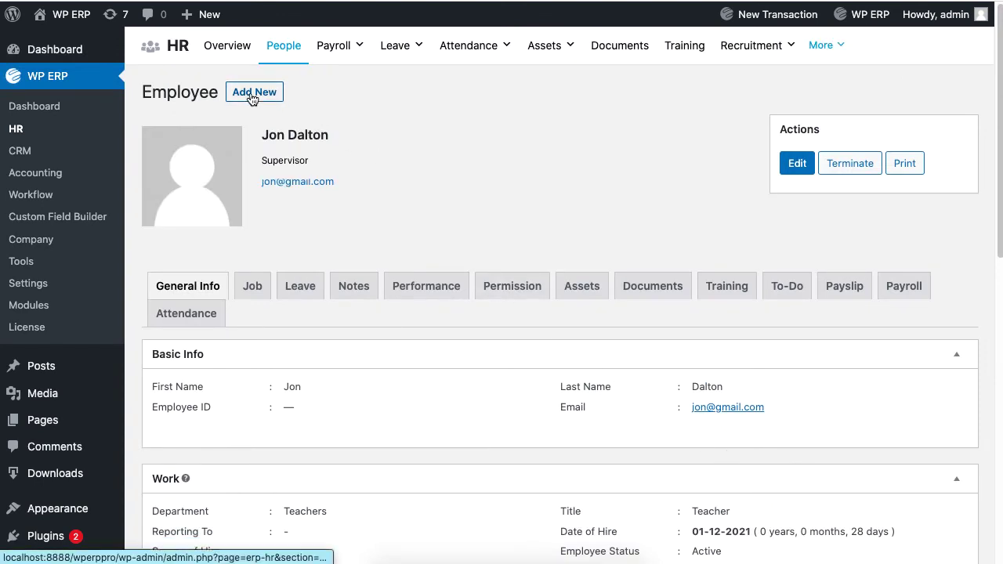
- Start a fourth employee, entering first name, last name and e-mail, status Active, Full Time
click(250, 92)
key(Tab)
key(Tab)
key(Tab)
key(Tab)
click(430, 347)
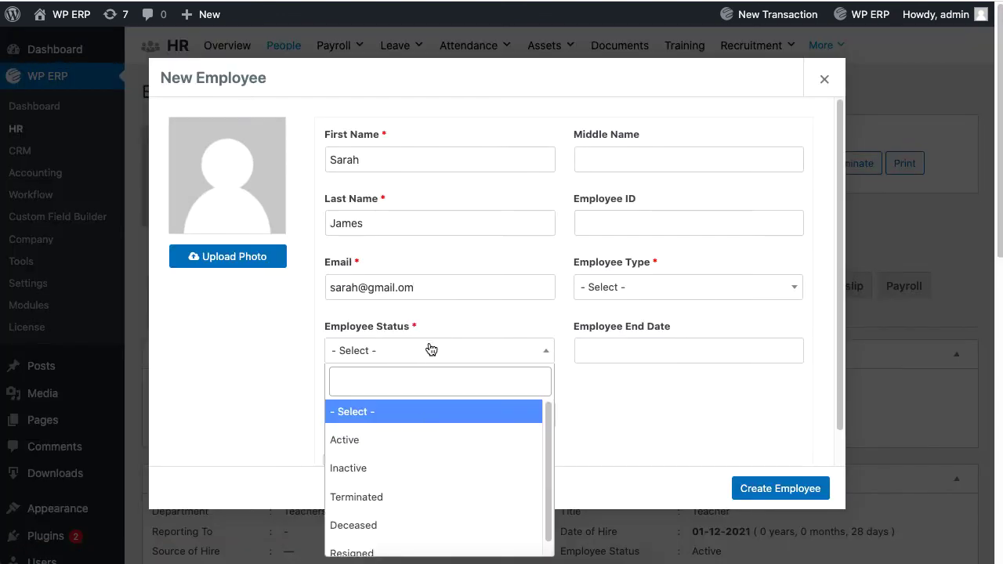
click(343, 434)
click(627, 287)
click(633, 376)
- Set the hire date to 2021-12-01 and show the advanced work fields
click(418, 409)
click(397, 303)
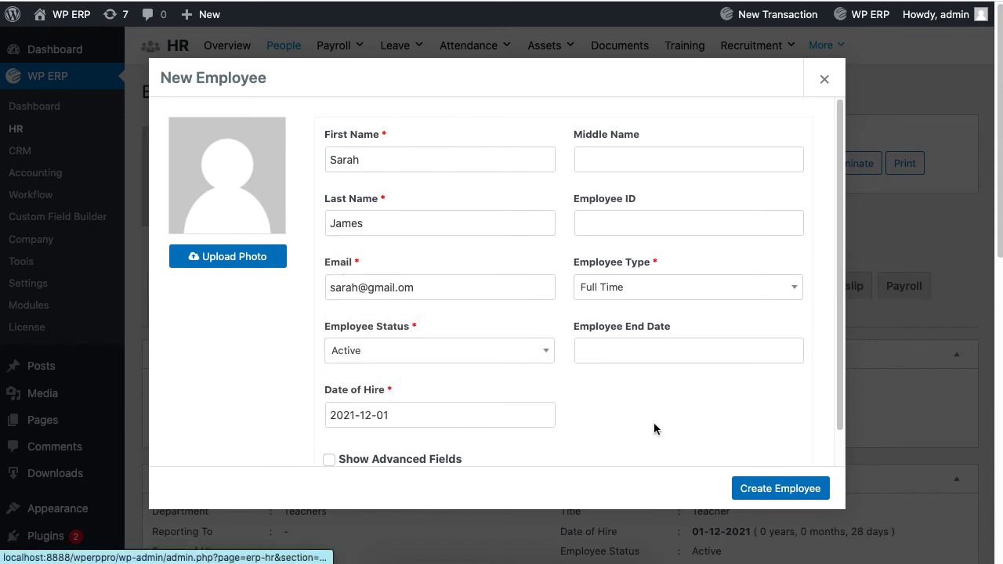
scroll(652, 423, down, 2)
click(408, 420)
scroll(622, 416, down, 5)
scroll(497, 209, up, 1)
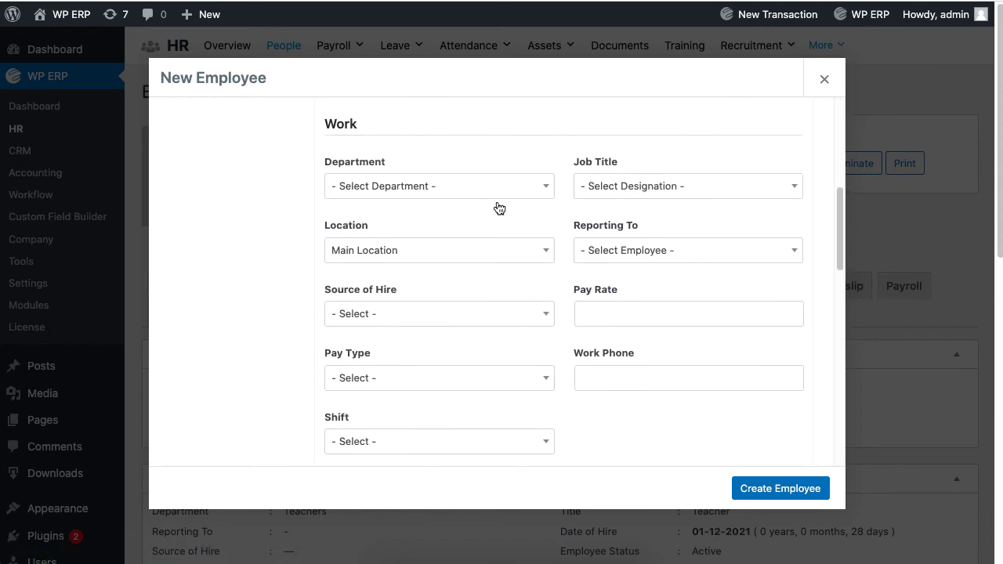
- Set Department Teachers, Job Title Teacher, and Reporting To the Teachers supervisor
click(492, 188)
click(407, 304)
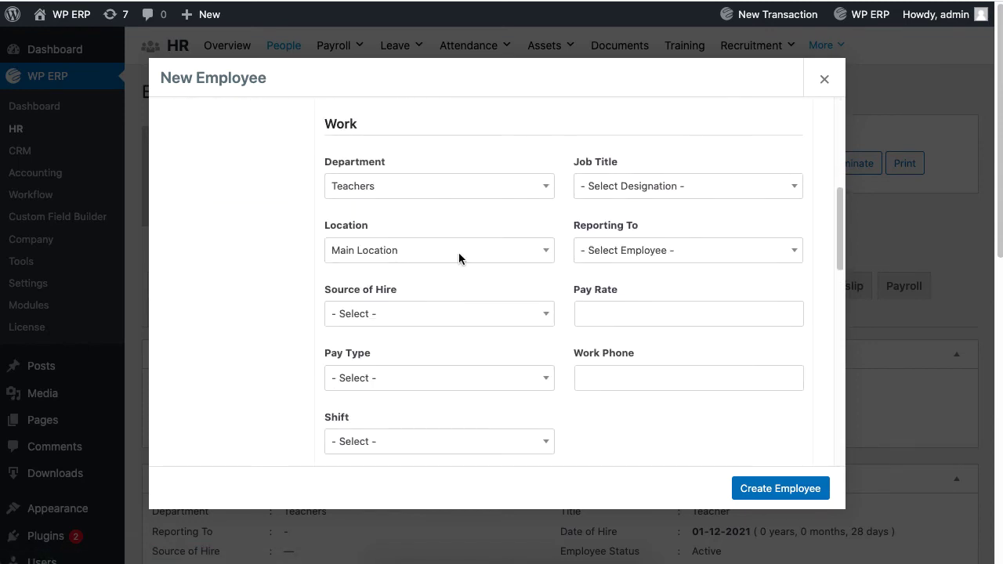
click(626, 191)
click(650, 389)
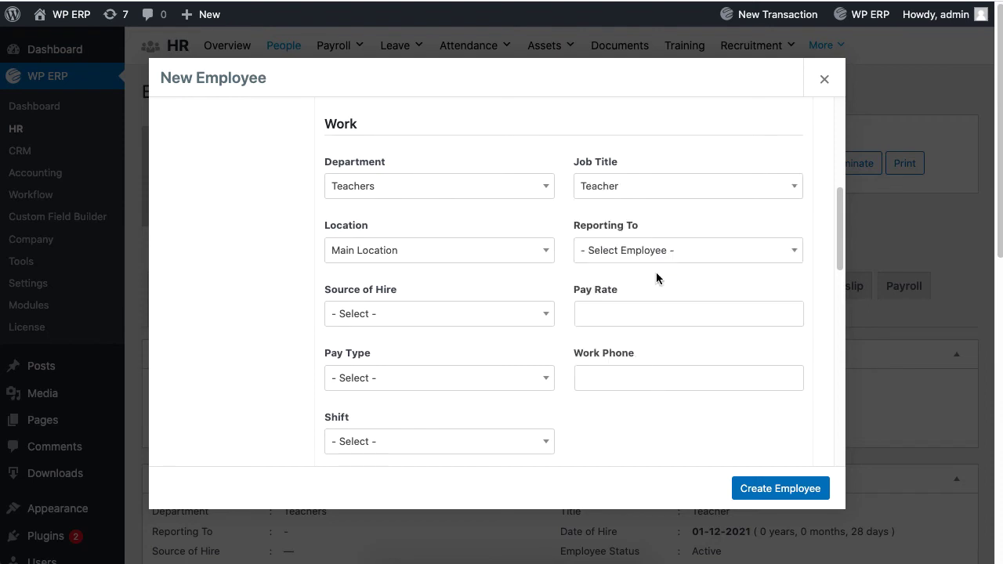
click(663, 251)
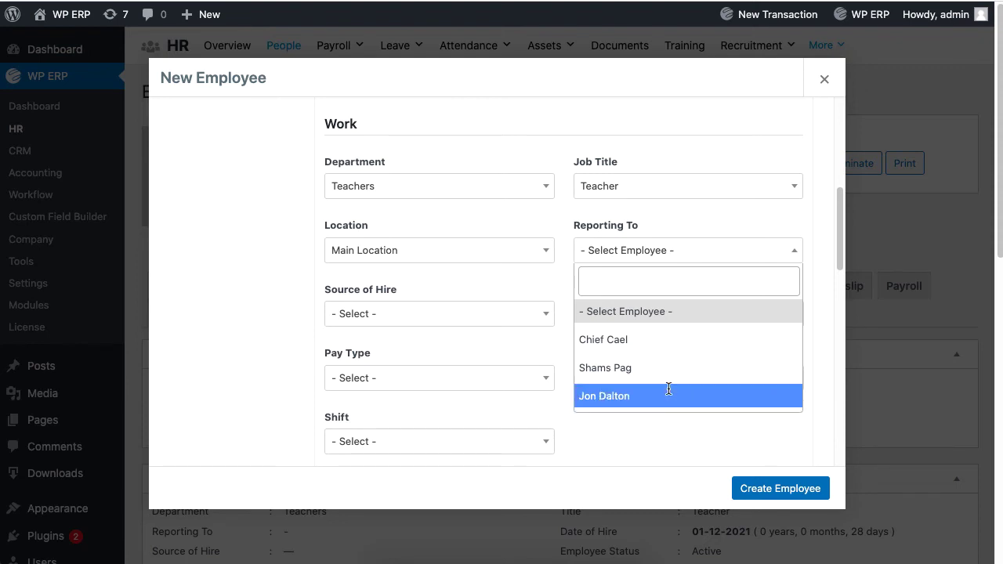
click(660, 394)
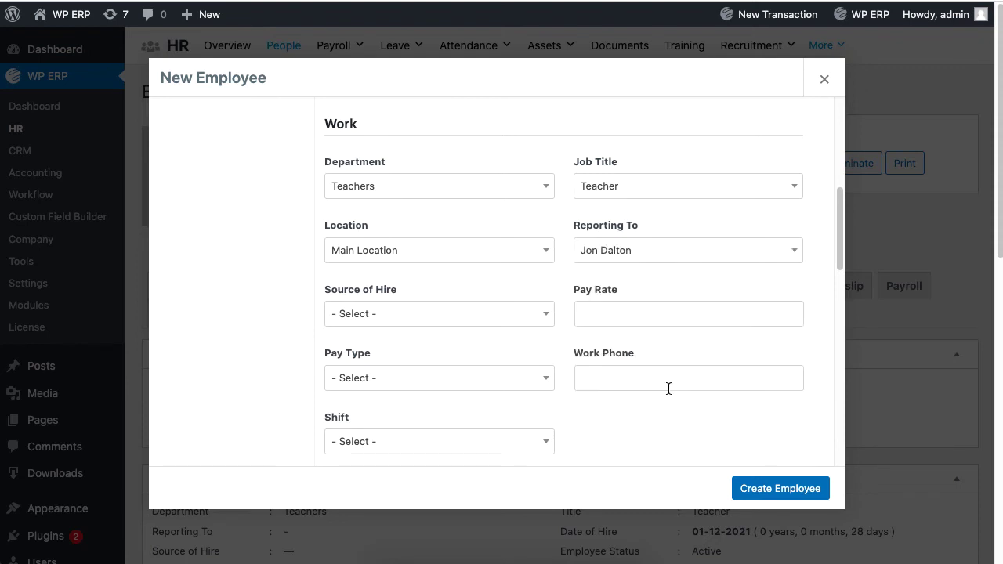
- Create the teacher and check their Job information lists the Teachers supervisor as Reports To
click(761, 486)
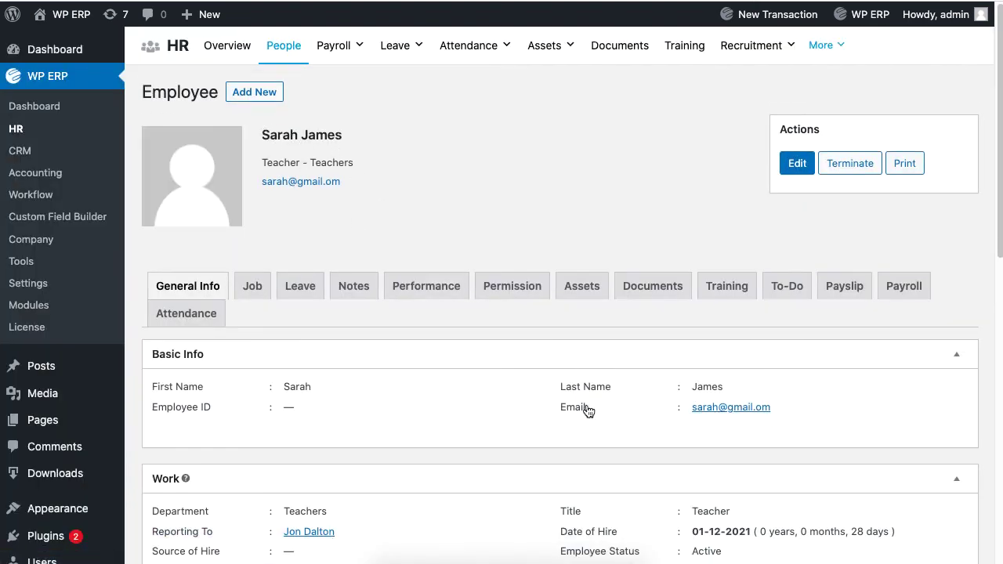
click(255, 297)
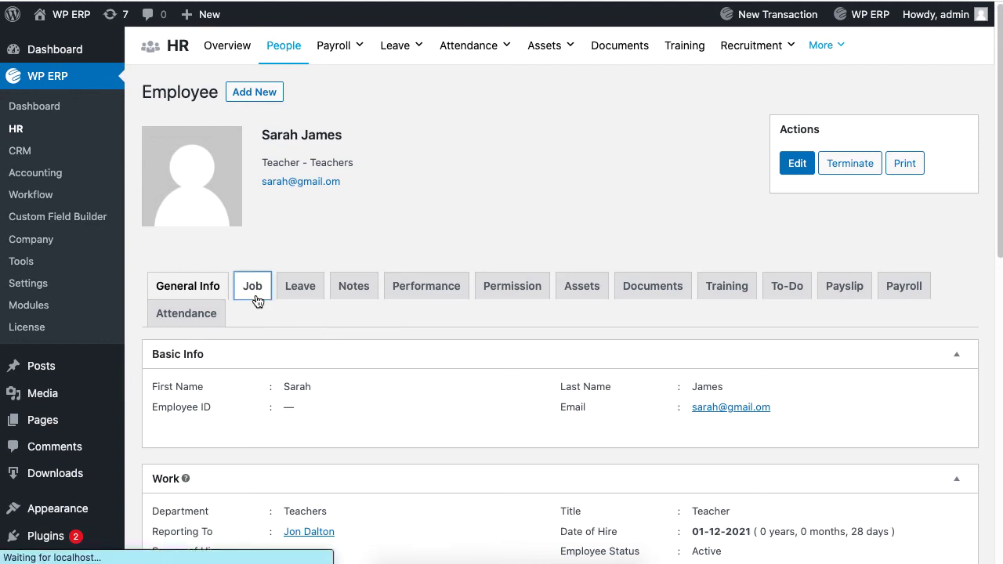
scroll(663, 423, down, 5)
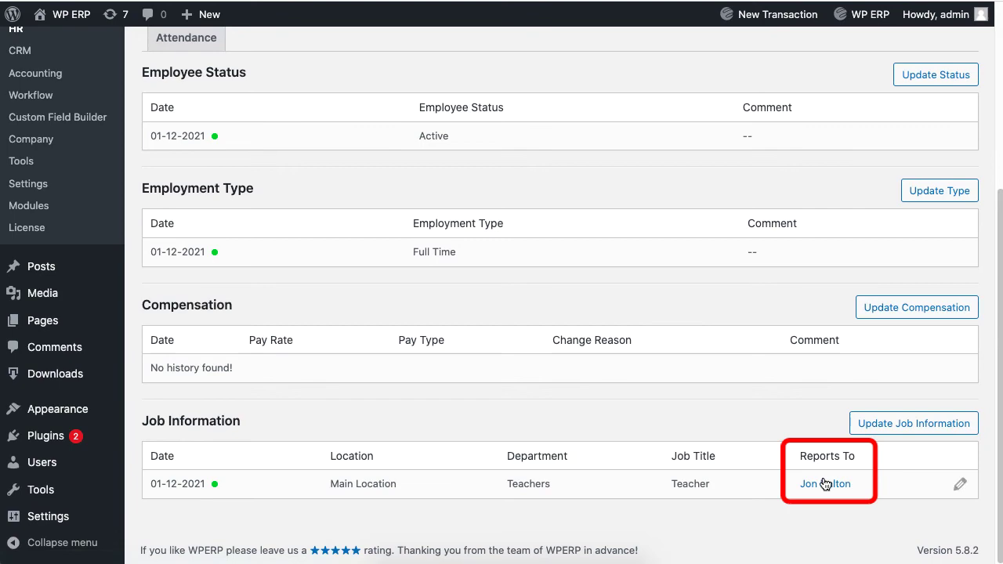
scroll(619, 378, up, 10)
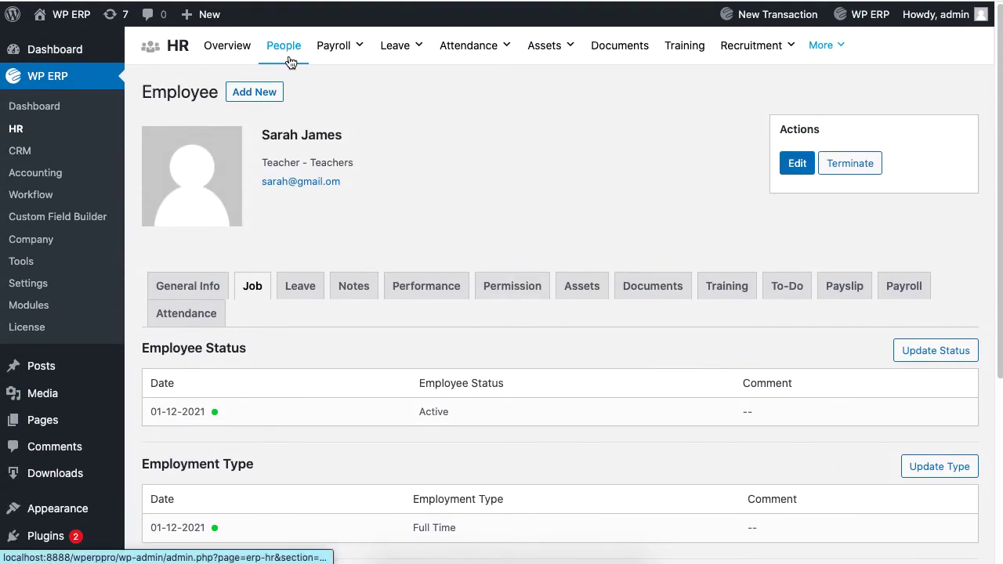
- Show the Org Chart filtered to Teachers Team, with the supervisor above the teacher
click(290, 61)
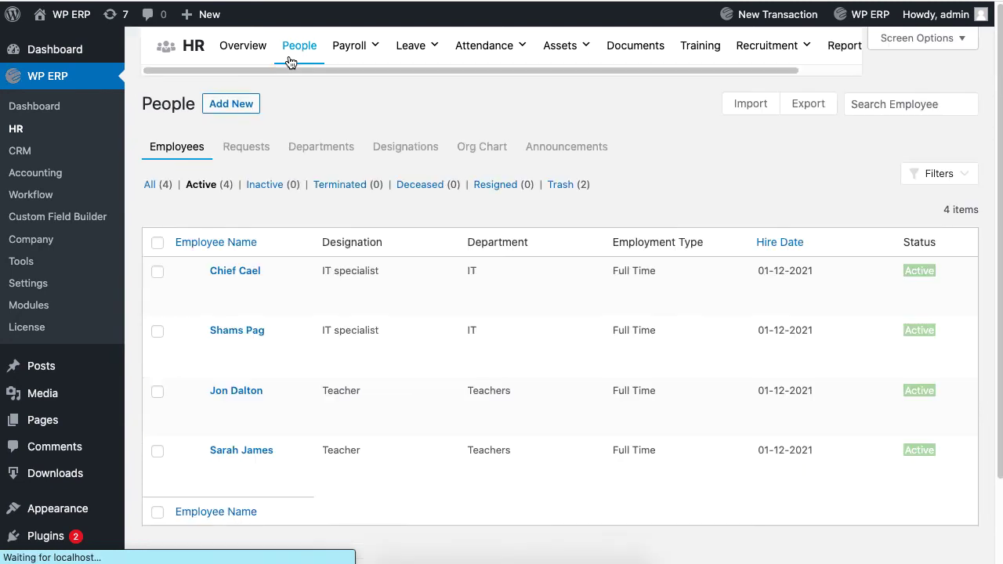
click(488, 144)
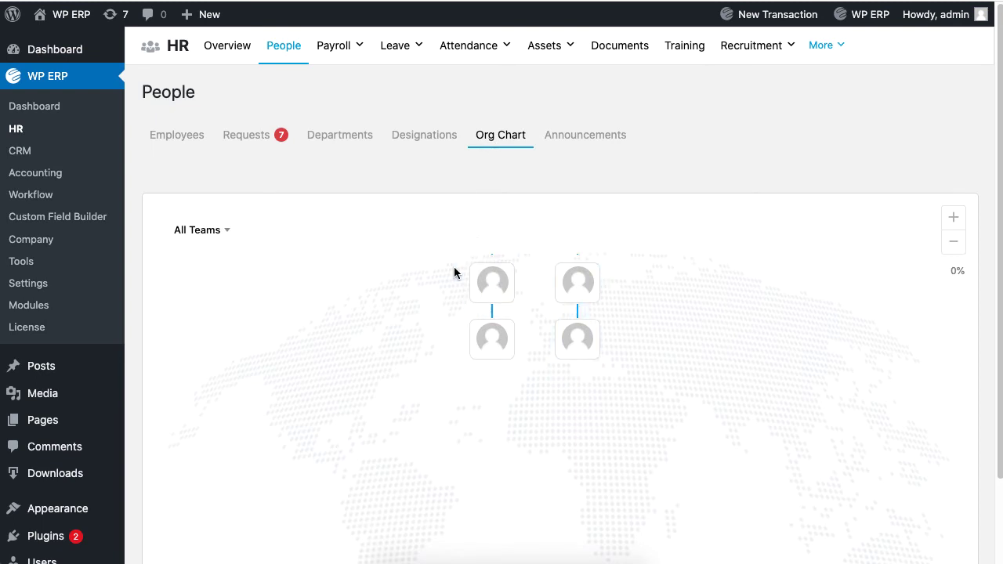
click(190, 231)
click(211, 351)
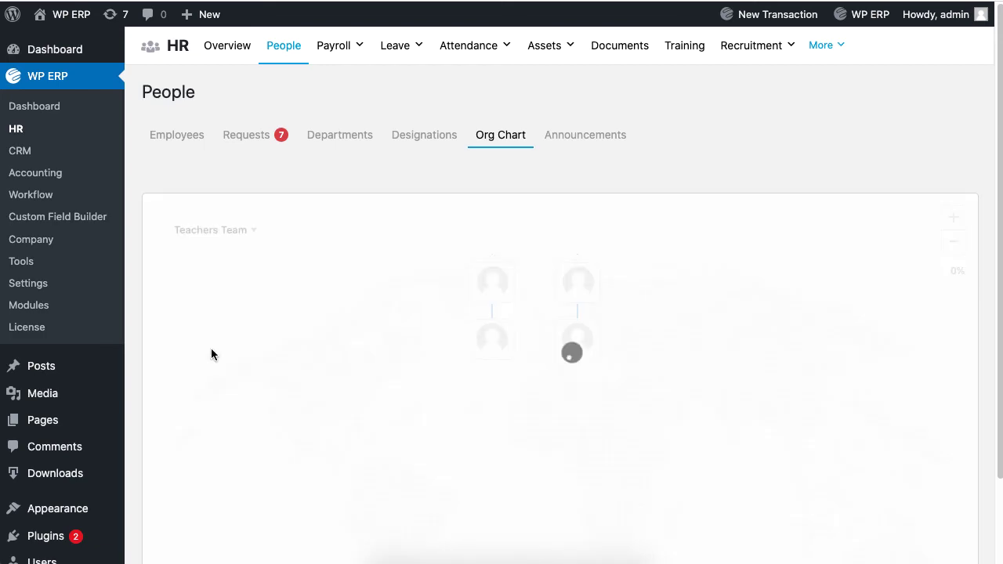
scroll(359, 357, down, 1)
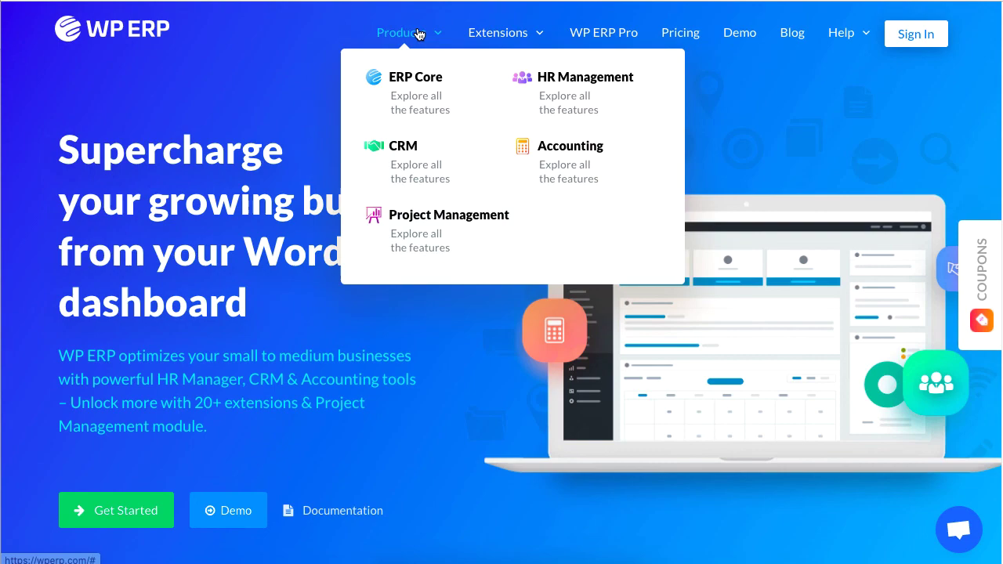
- Go to the HR Management product page from the wperp.com Products menu
click(592, 78)
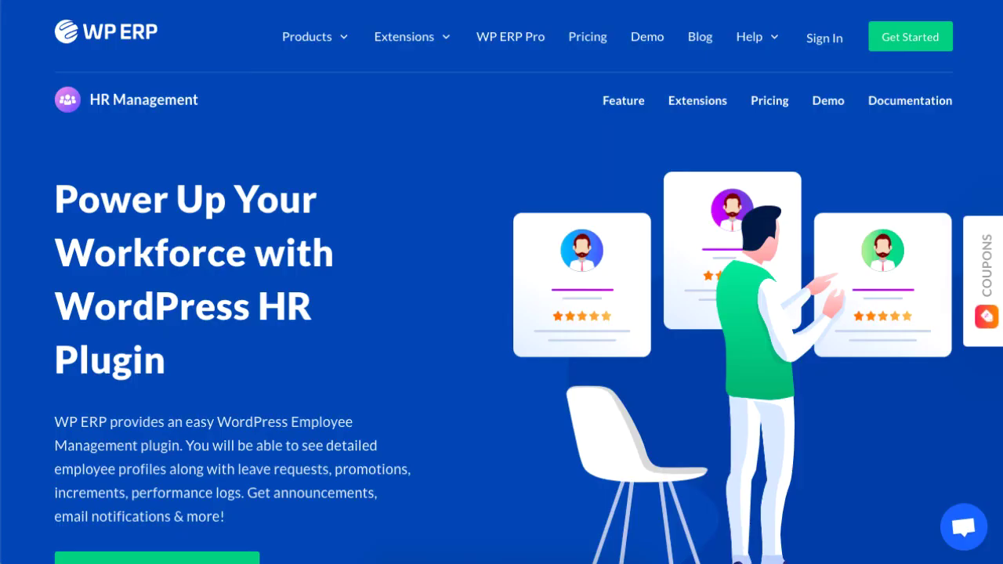